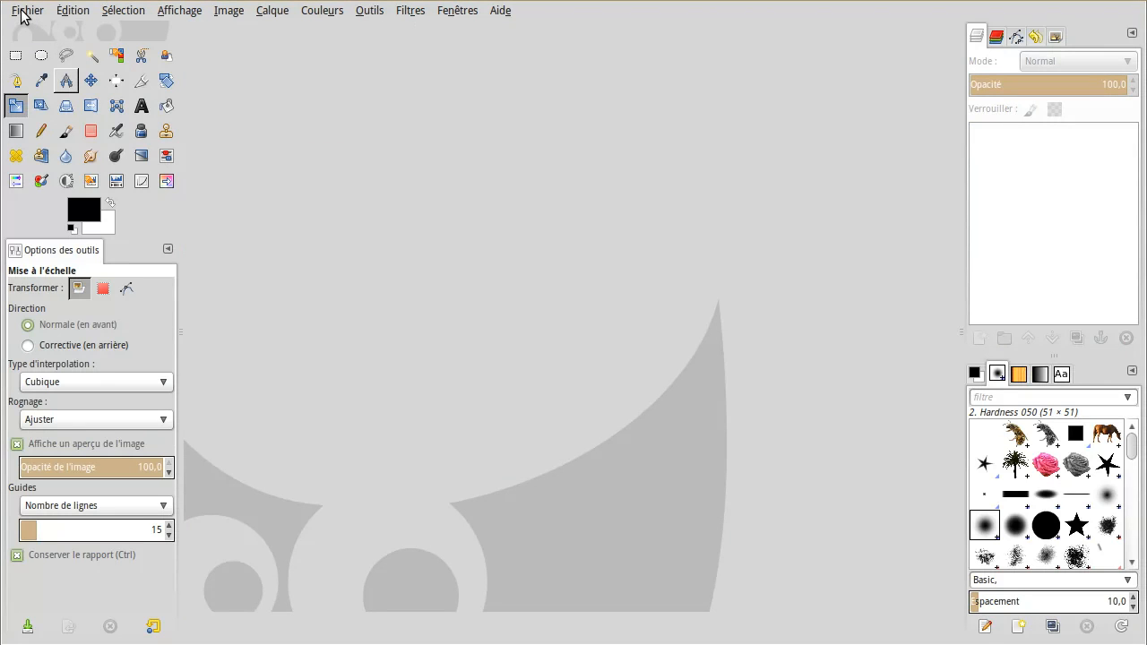
Step: Create a new blank image 600 px wide and 400 px high
left_click(24, 12)
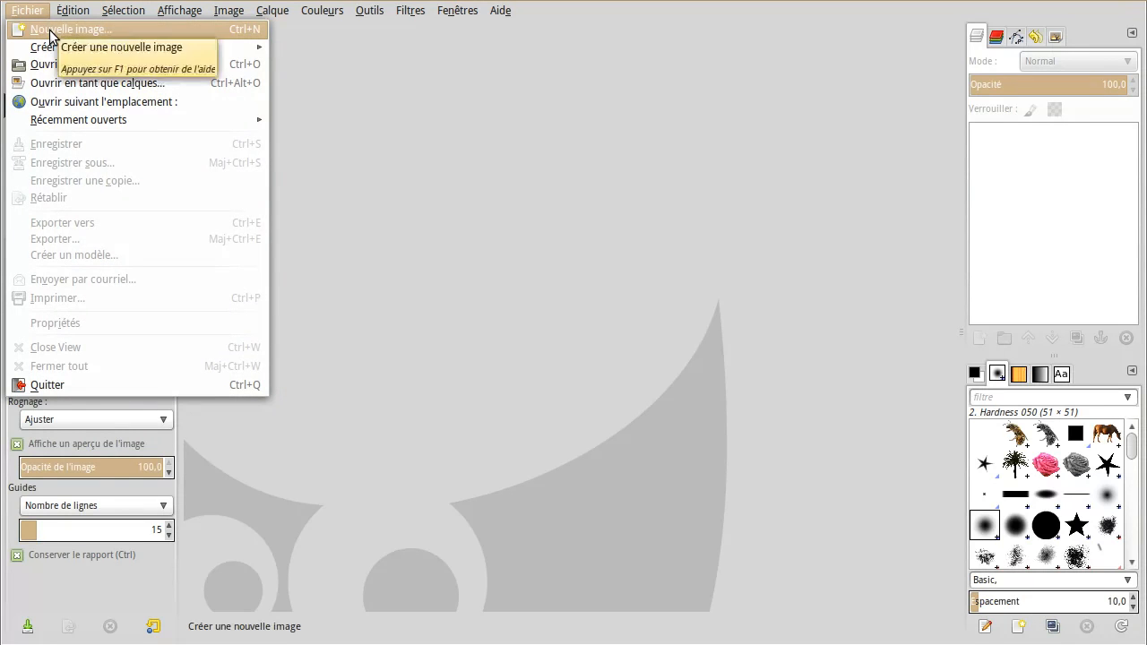
left_click(49, 30)
left_click_drag(336, 86, 452, 169)
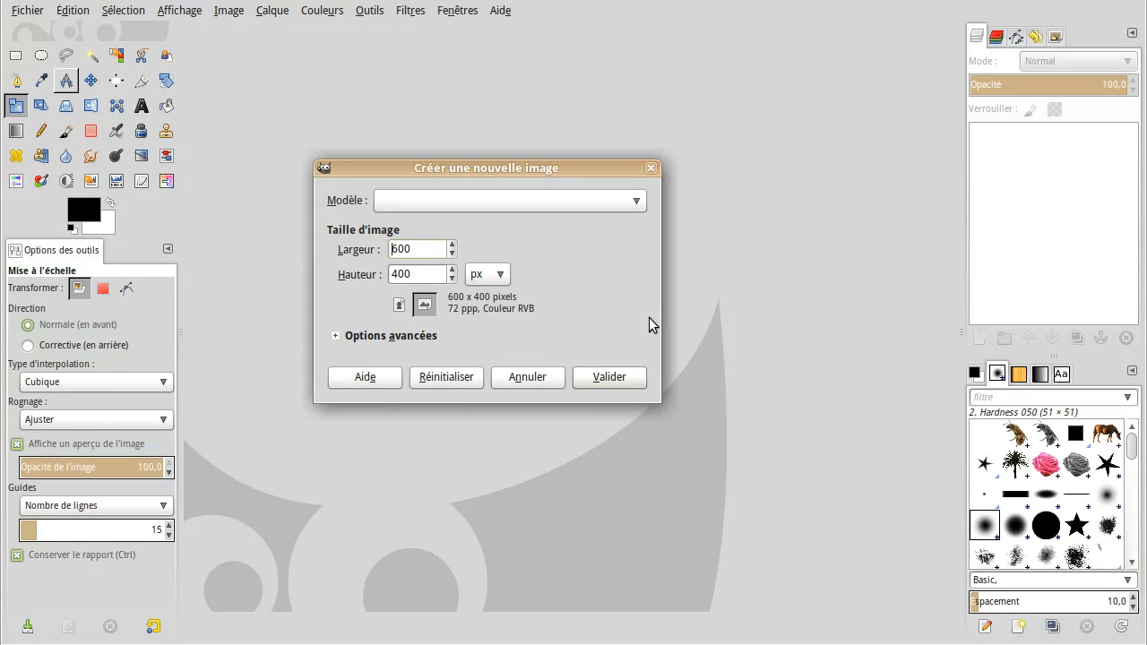
left_click(625, 379)
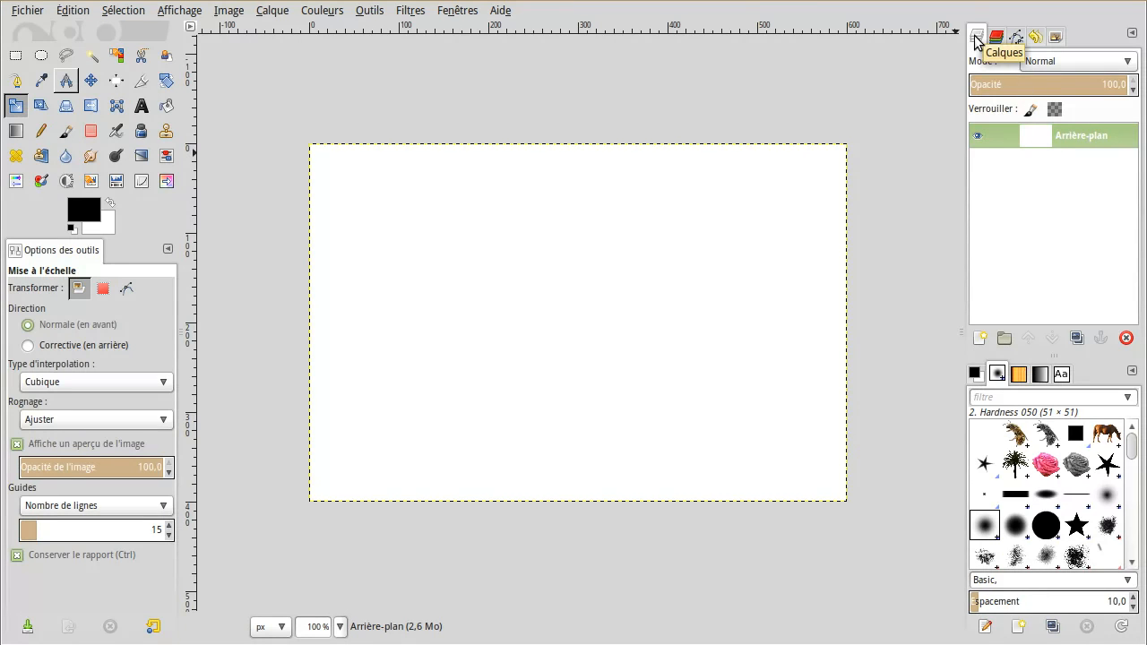
Step: Rename the background layer to "Flou blanc" and add an alpha channel to it
double_click(1111, 145)
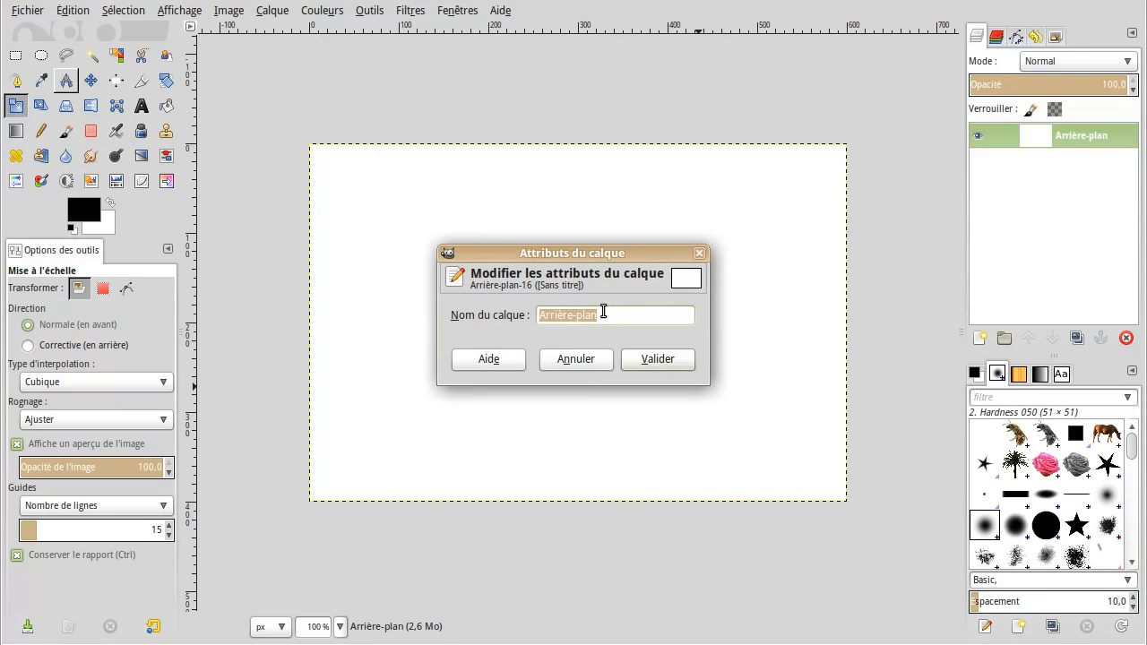
type("Flou blanc")
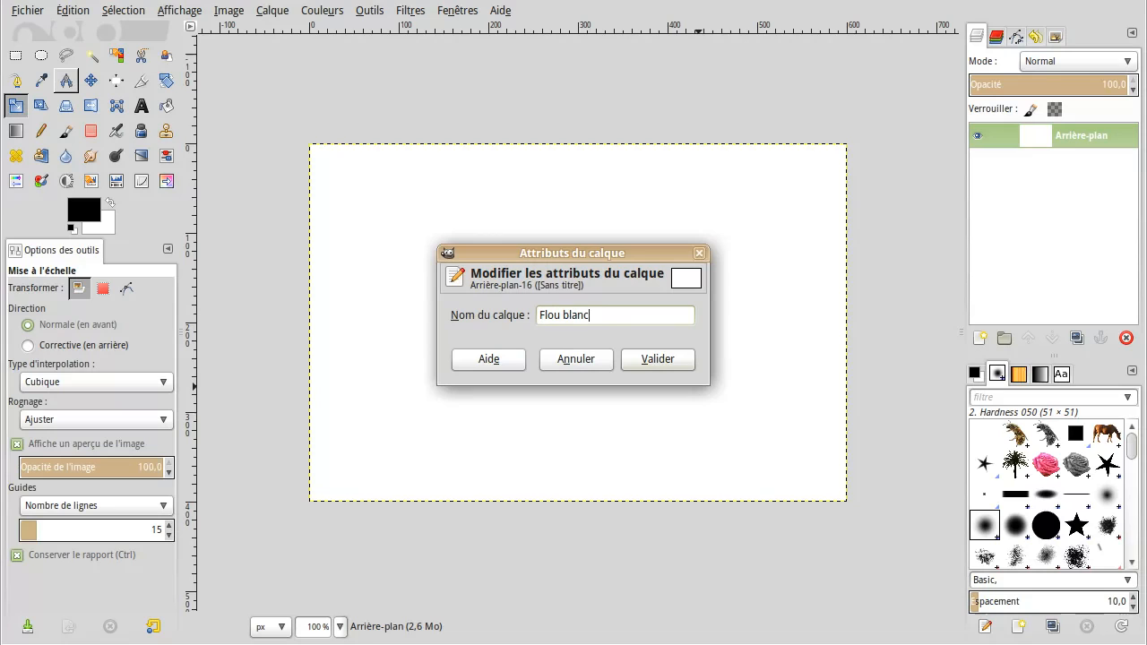
left_click(660, 359)
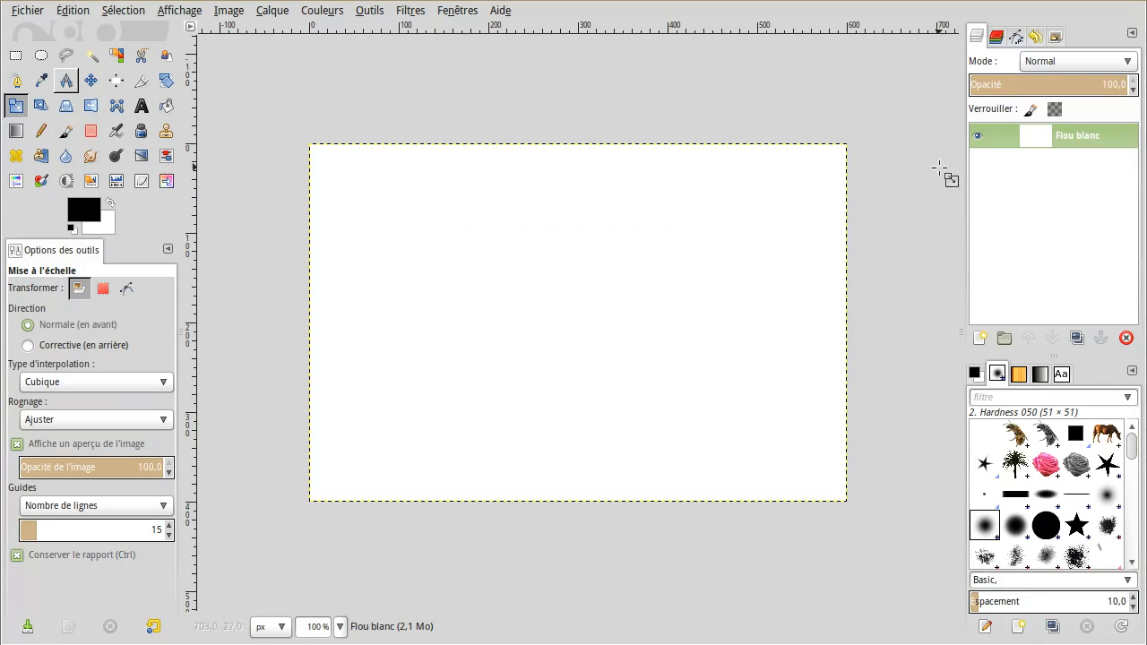
right_click(1066, 134)
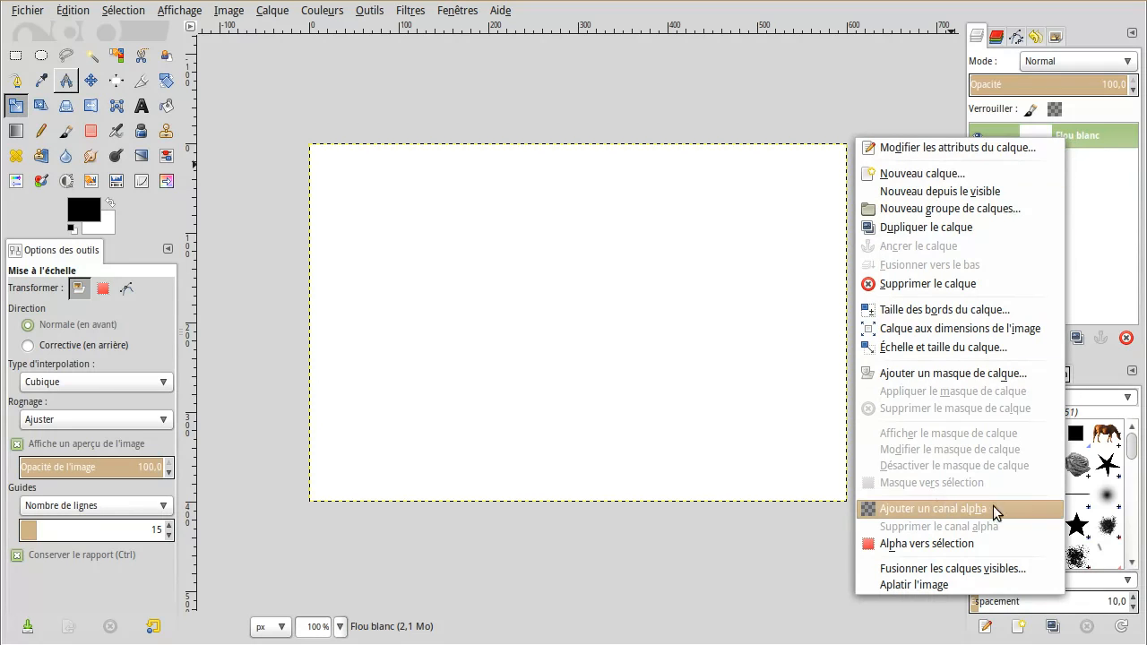
left_click(936, 508)
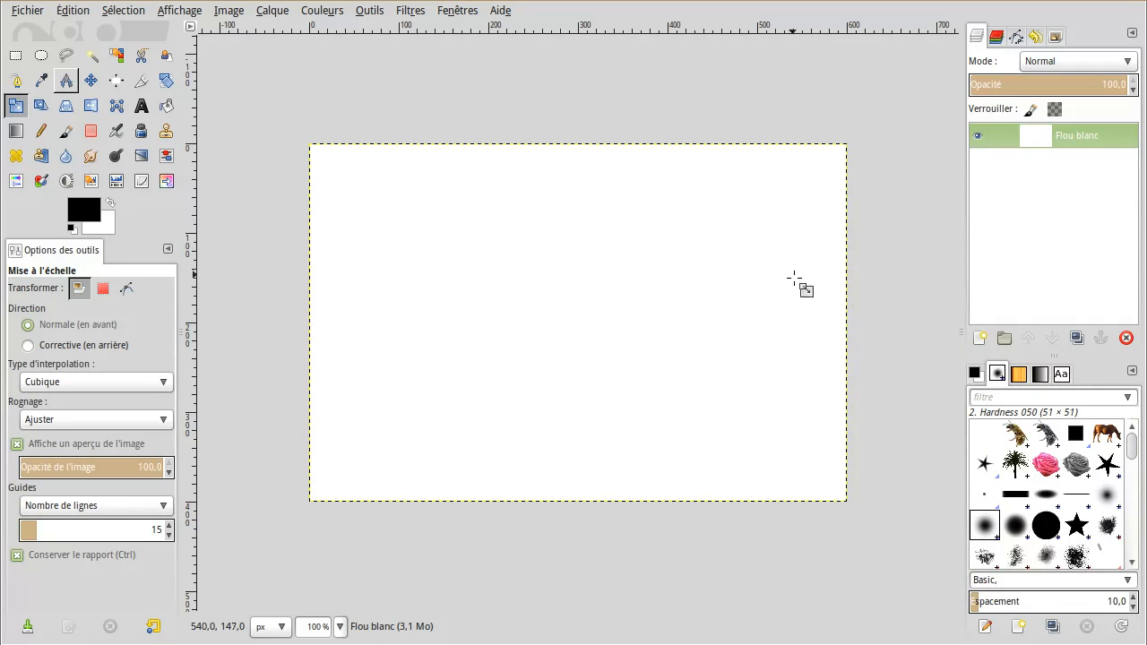
Step: Select the entire image and shrink the selection by 25 px from the image border
left_click(124, 11)
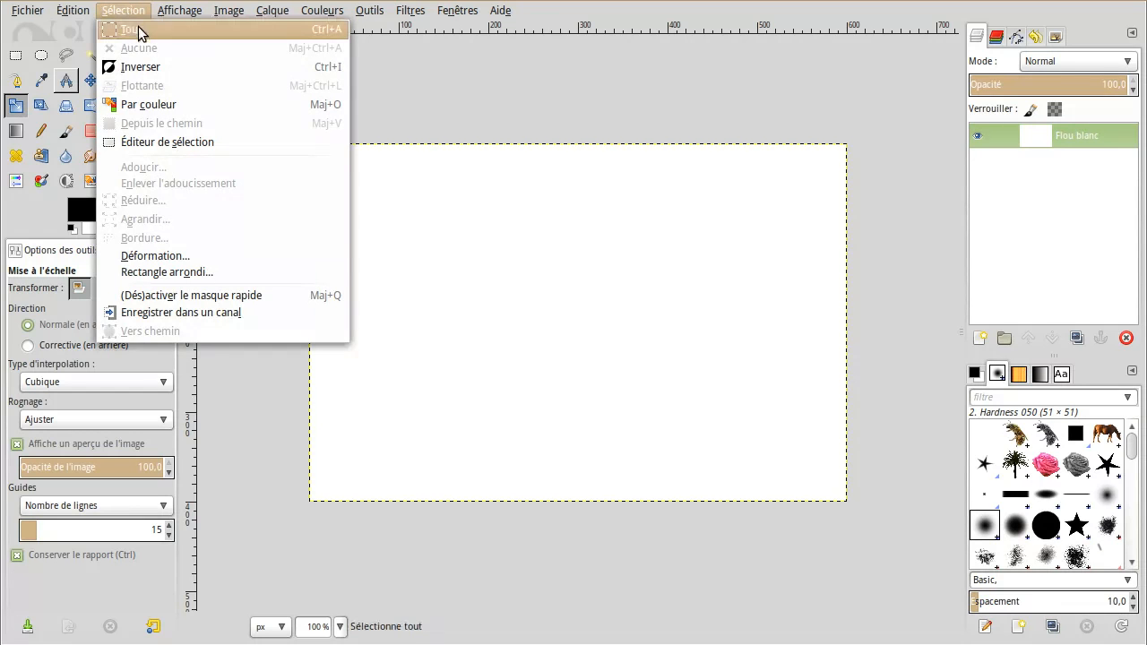
left_click(136, 30)
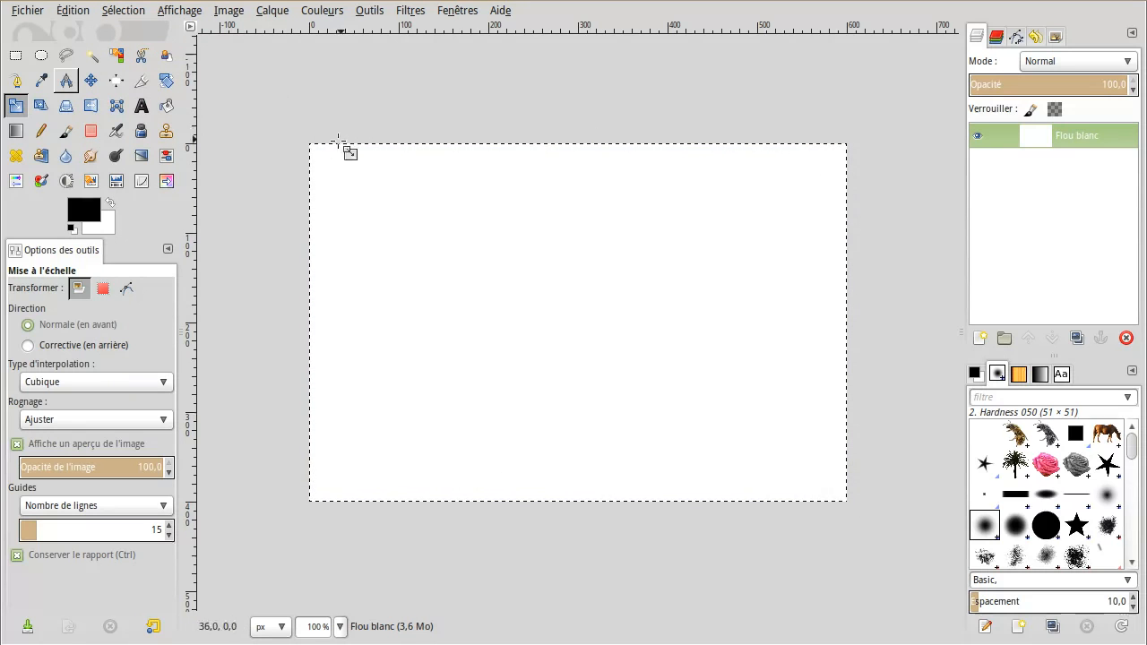
left_click(134, 18)
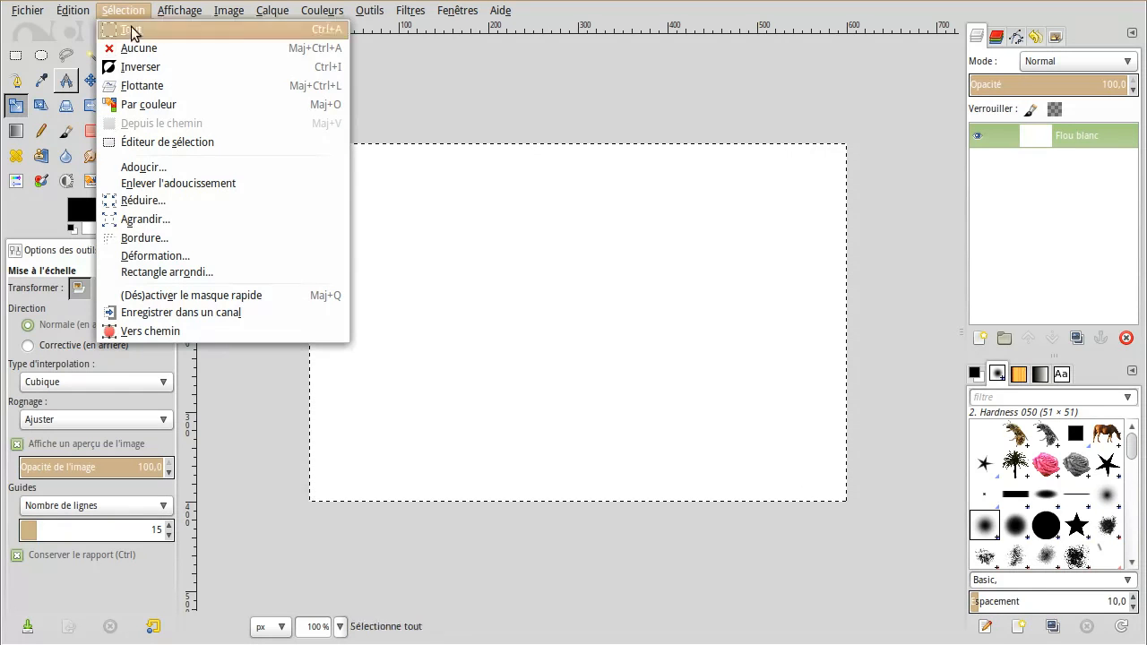
left_click(186, 204)
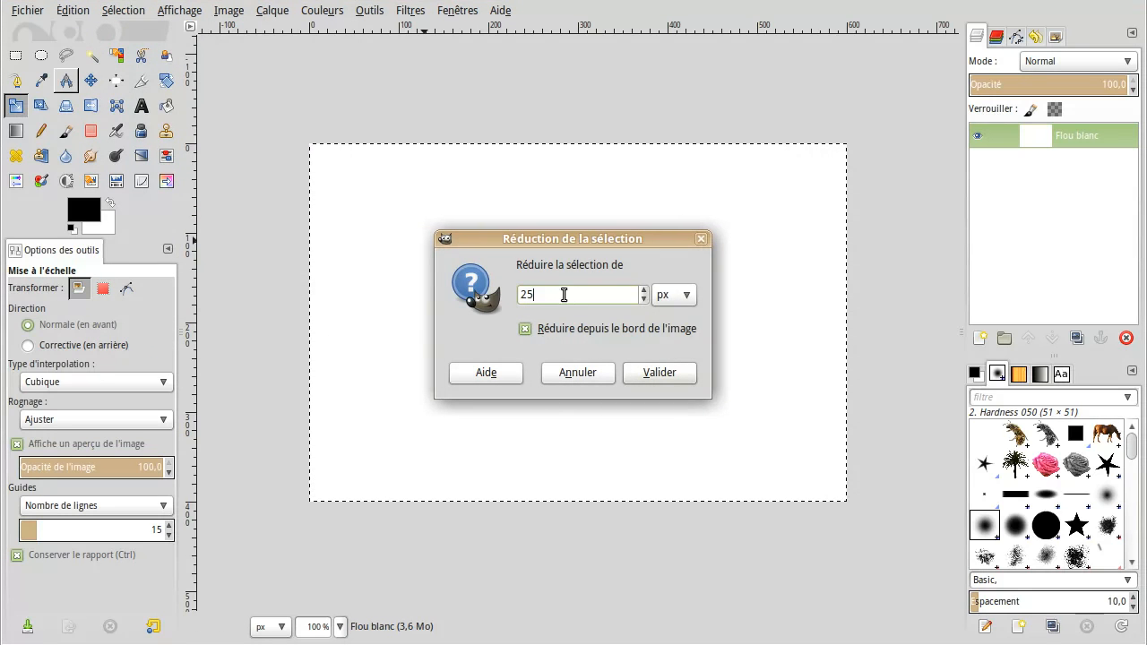
left_click(644, 375)
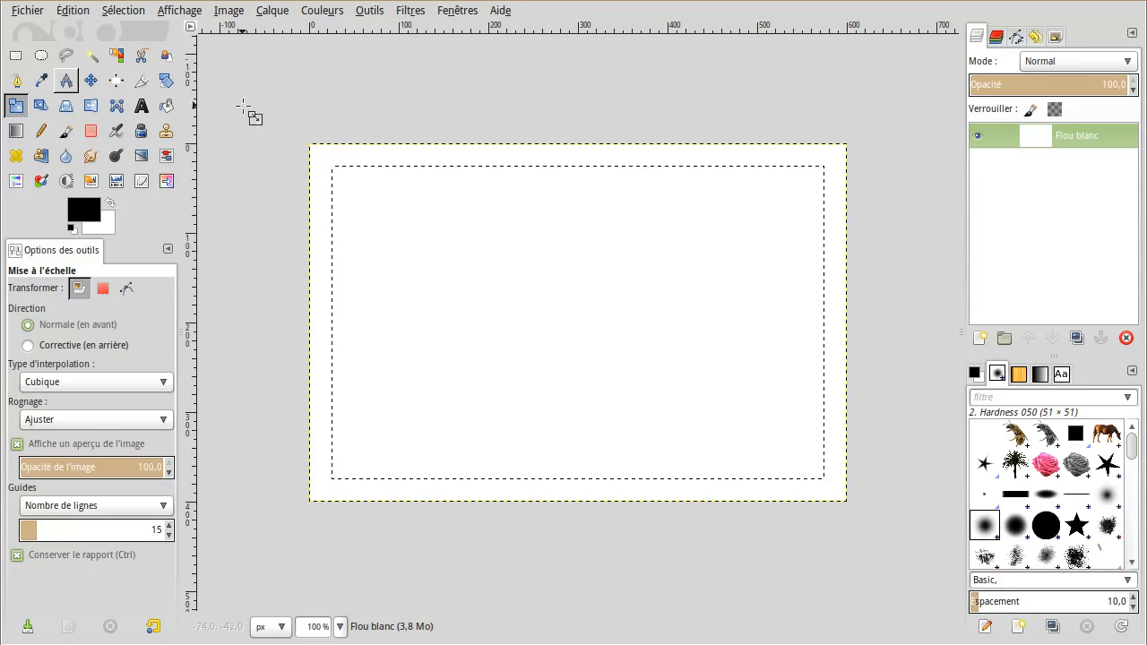
Step: Feather the shrunken rectangular selection by 40 px
left_click(124, 13)
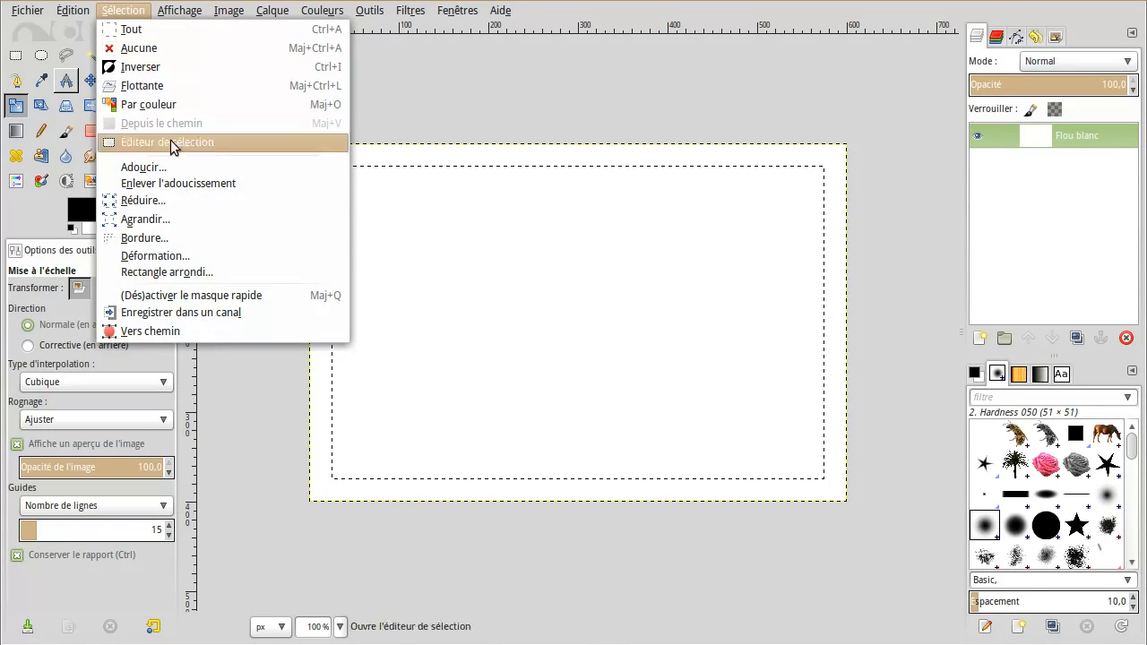
left_click(233, 166)
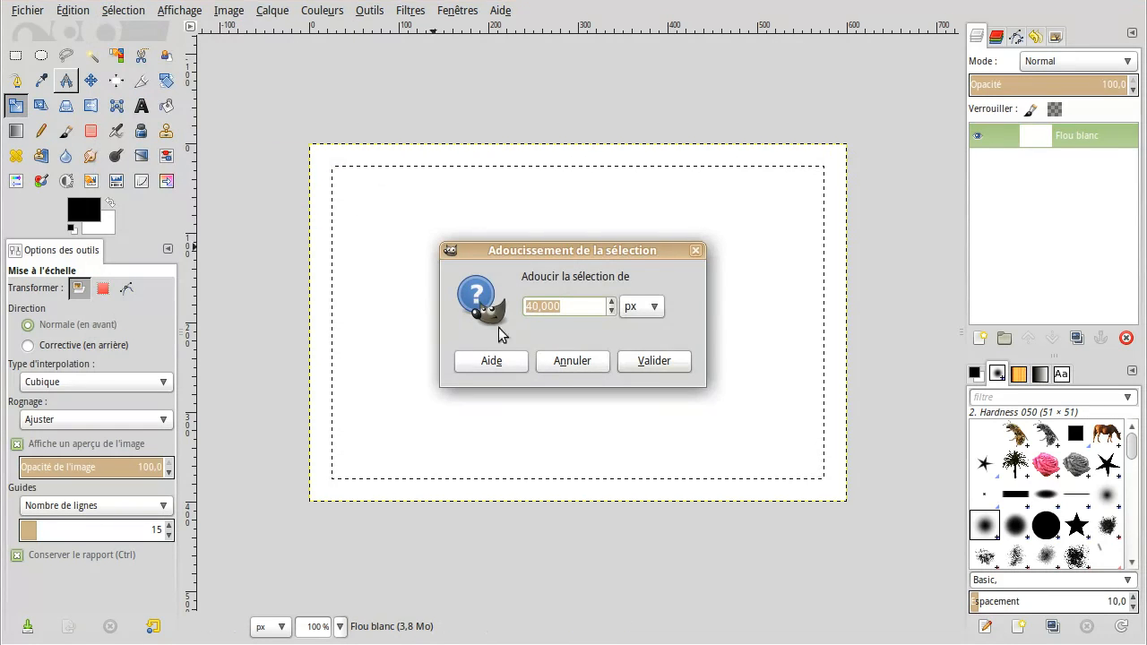
left_click(574, 307)
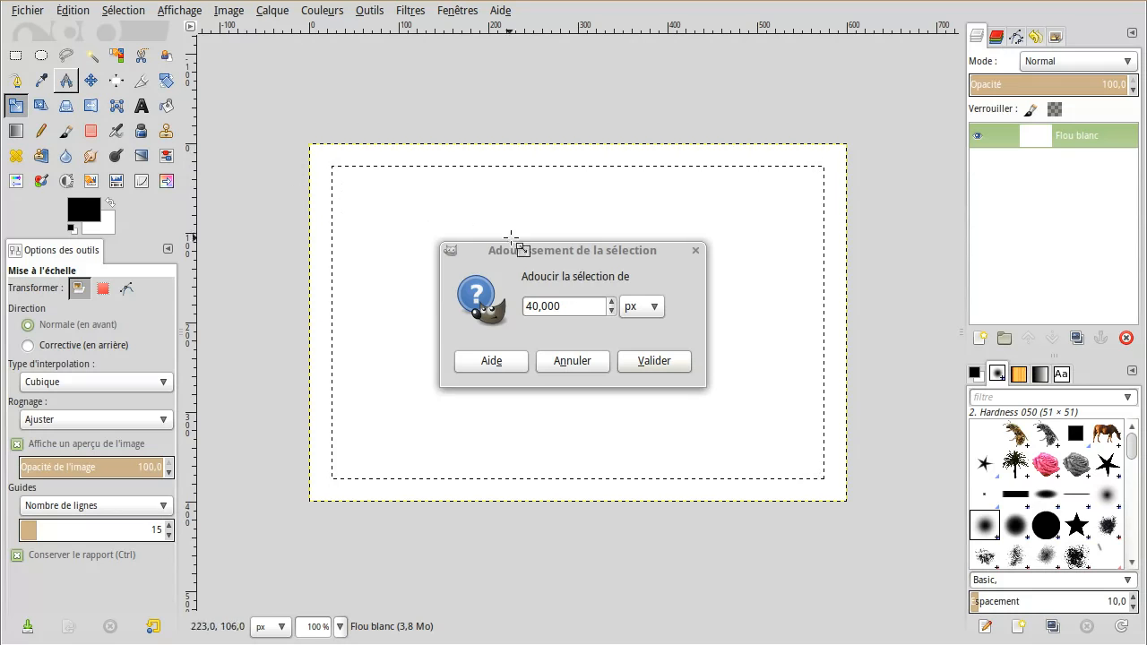
left_click(635, 362)
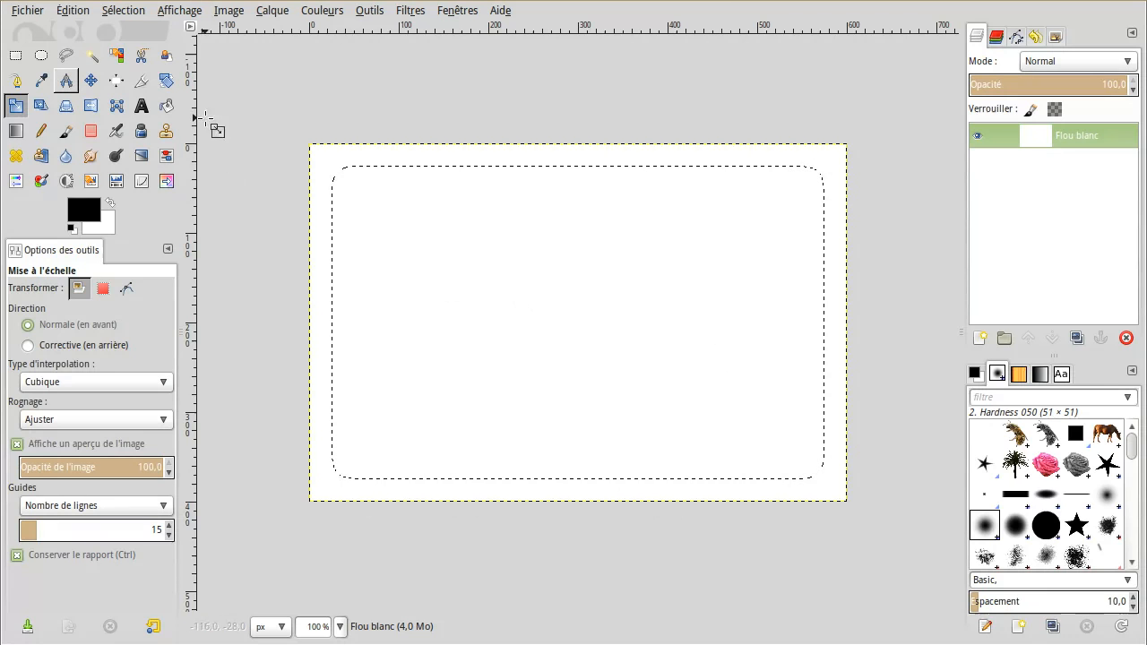
Step: Clear the feathered area of the Flou blanc layer to transparency and remove the selection
left_click(77, 16)
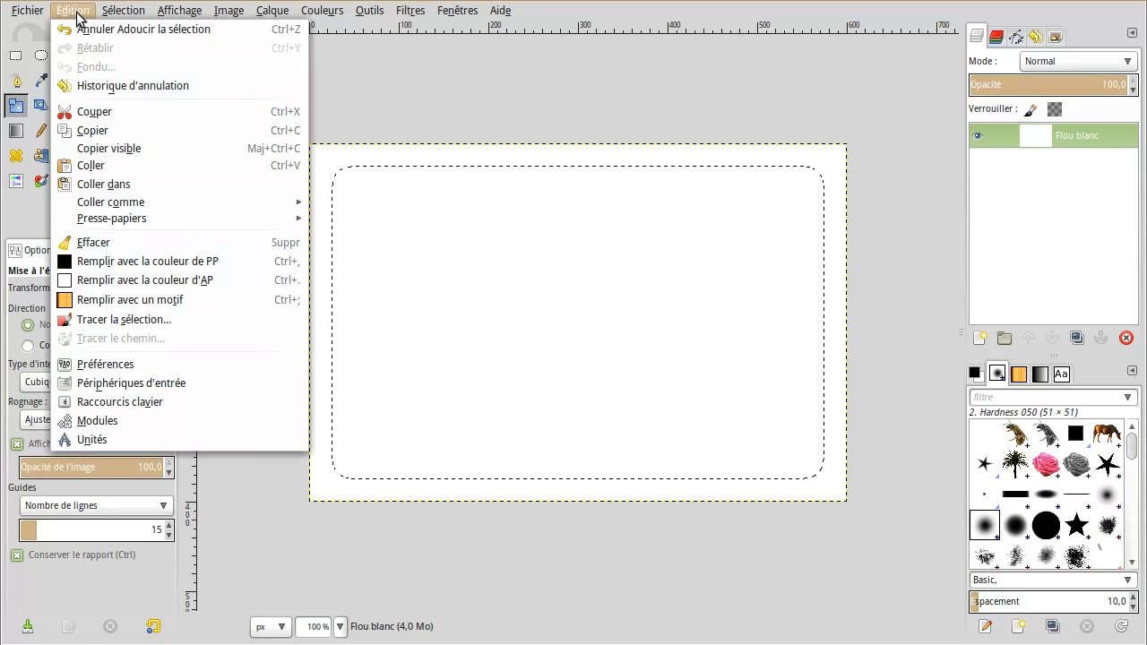
left_click(228, 244)
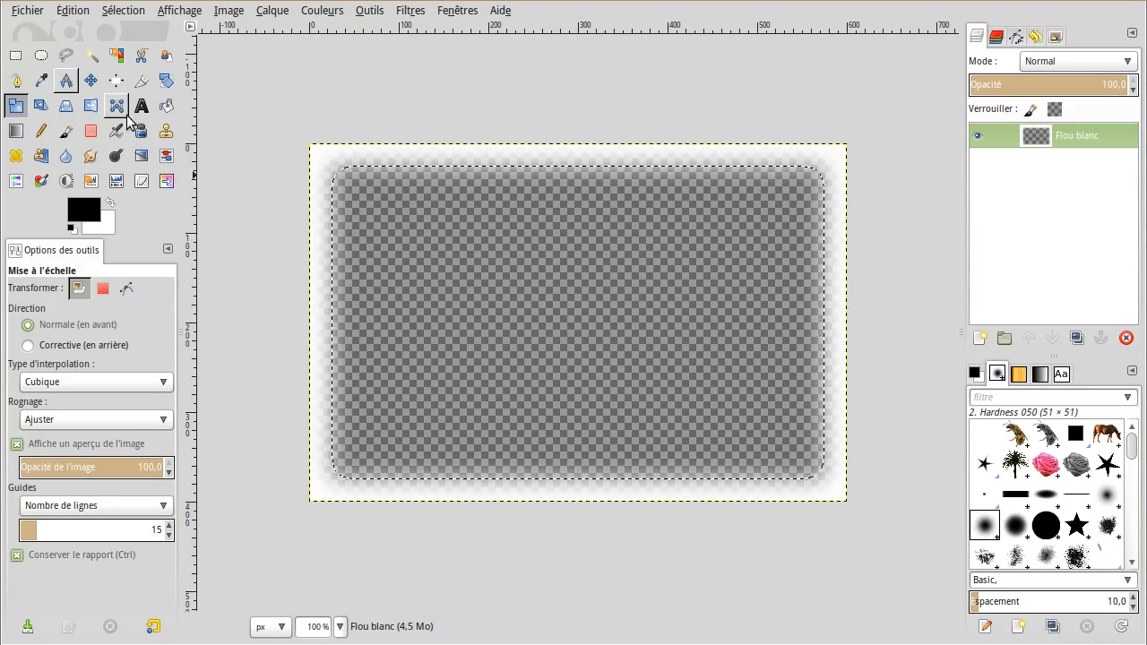
left_click(128, 16)
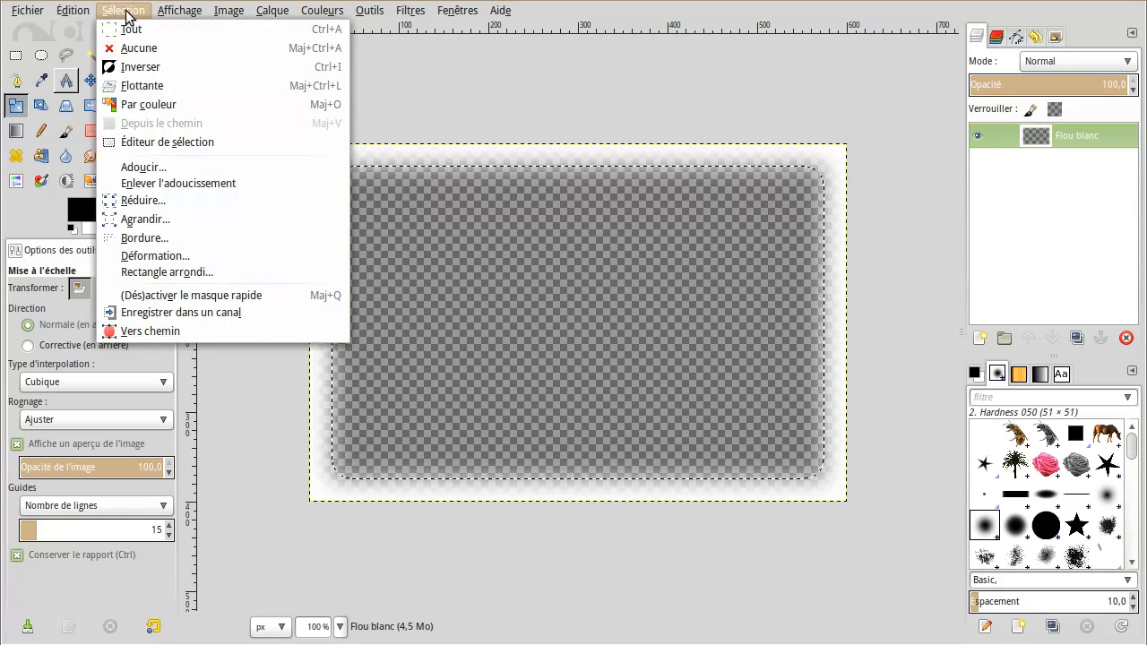
left_click(133, 48)
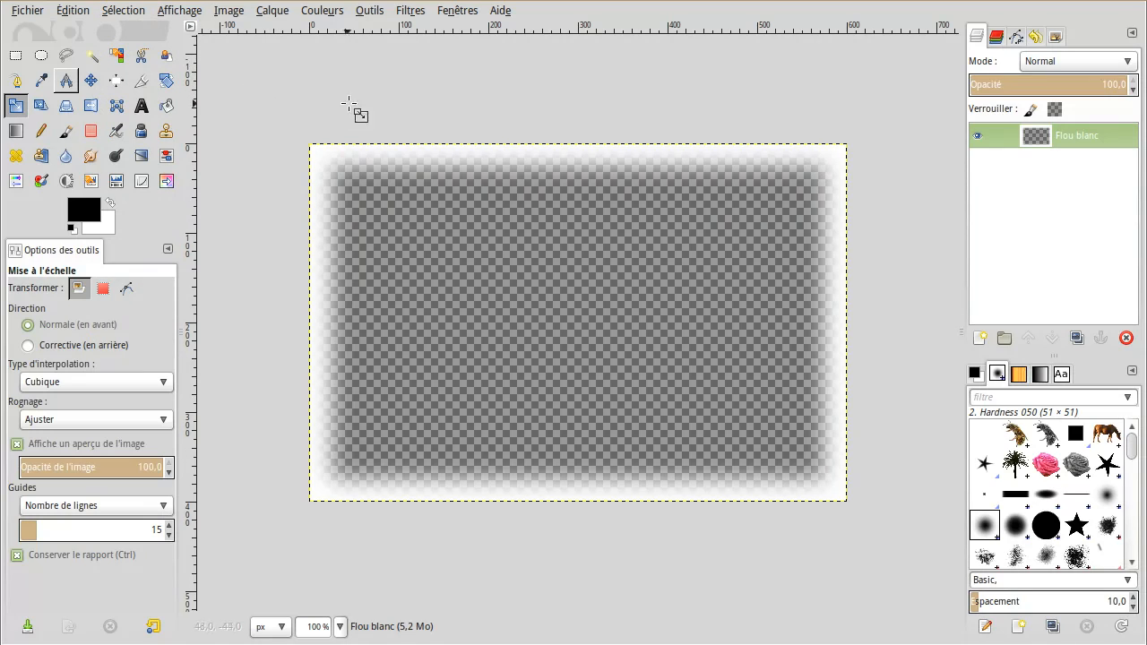
Step: Import pain.jpg as a new layer and place it below the Flou blanc layer
left_click(28, 11)
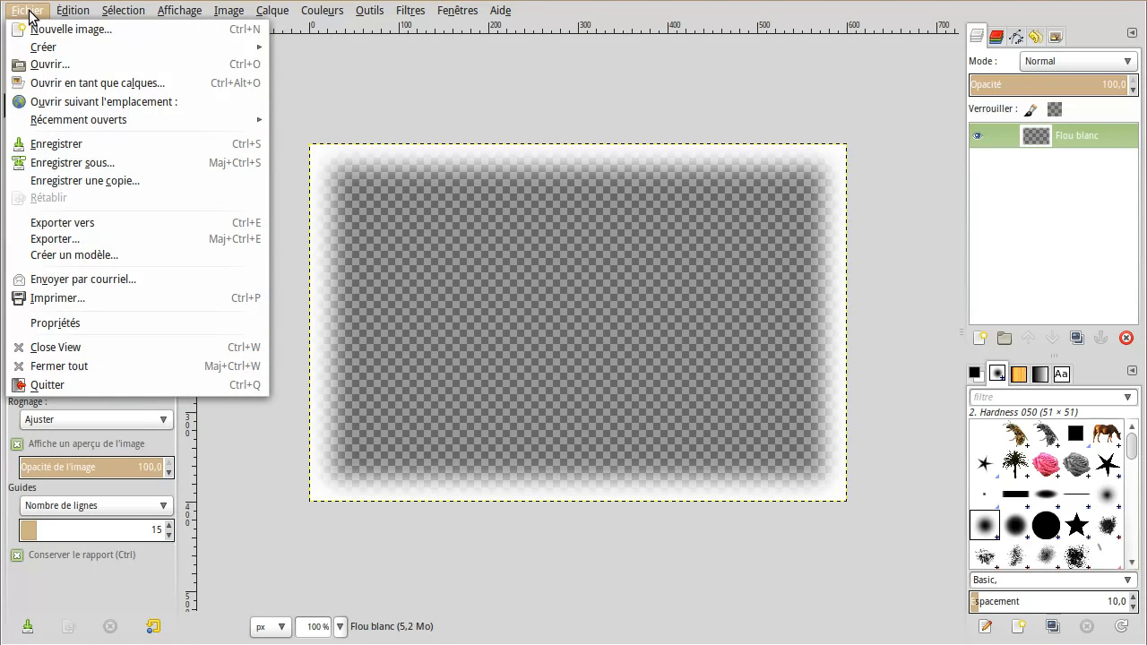
left_click(178, 83)
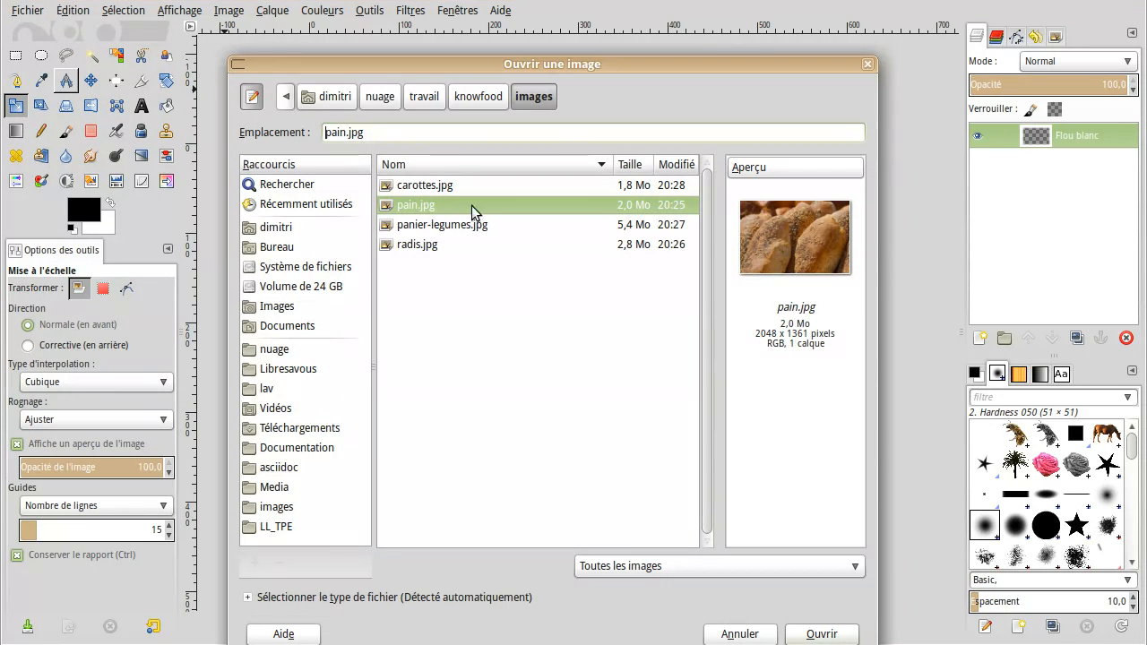
left_click(802, 638)
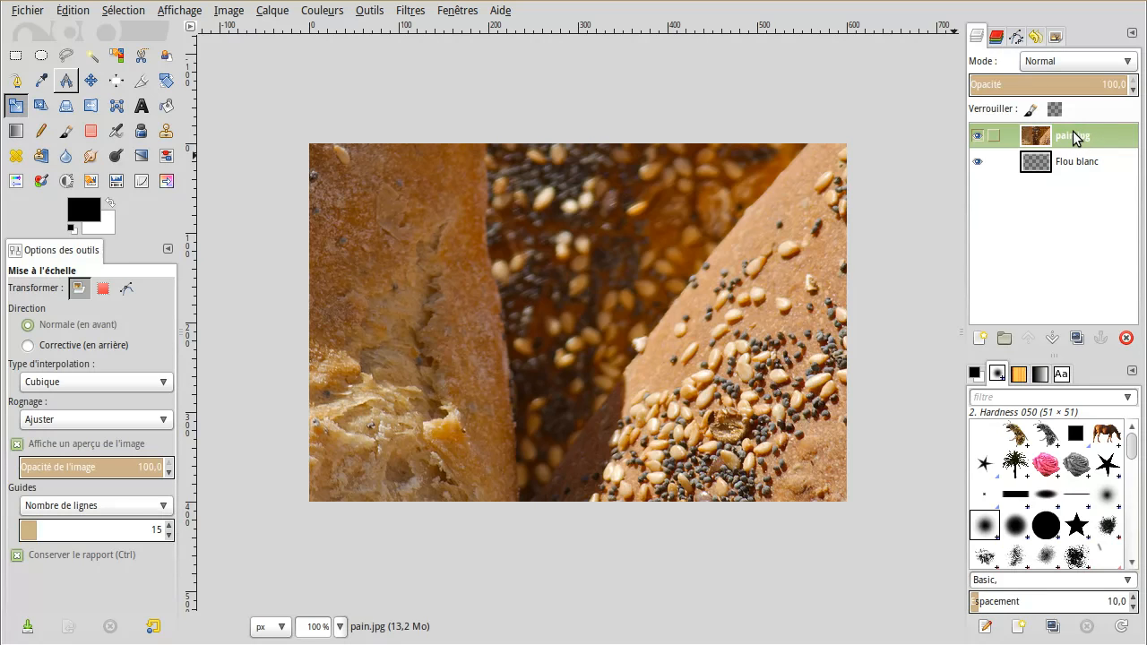
left_click_drag(1075, 145, 1074, 176)
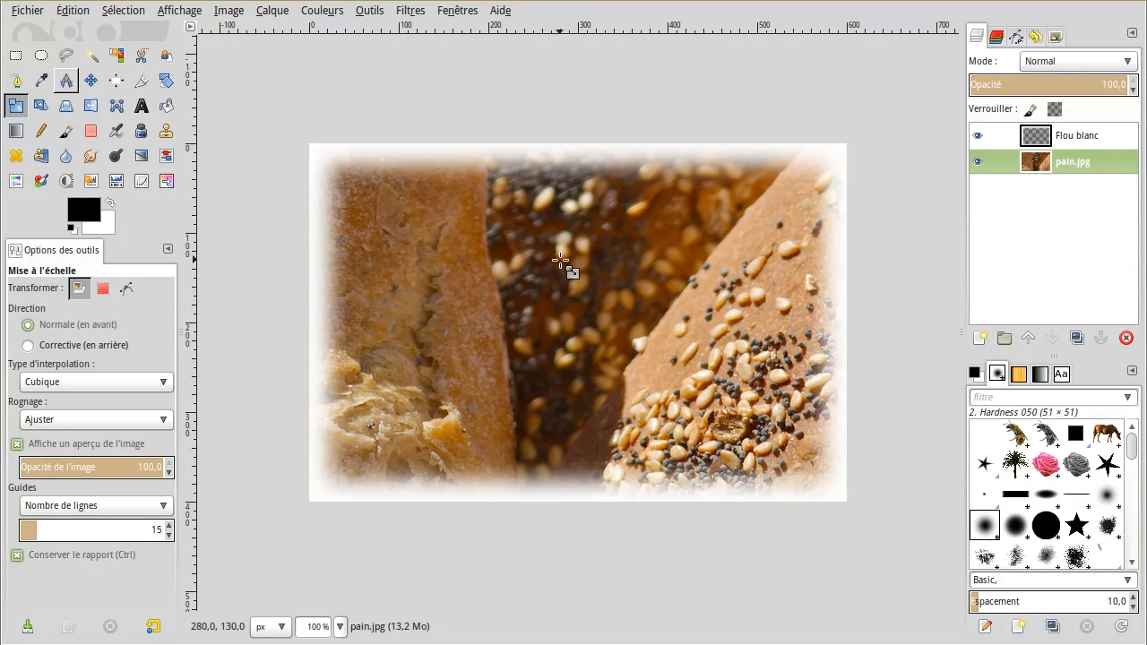
Step: Scale the pain.jpg layer down to 761 × 506 px with linked proportions, keeping it slightly larger than the canvas on all sides
scroll(561, 261, "down", 3)
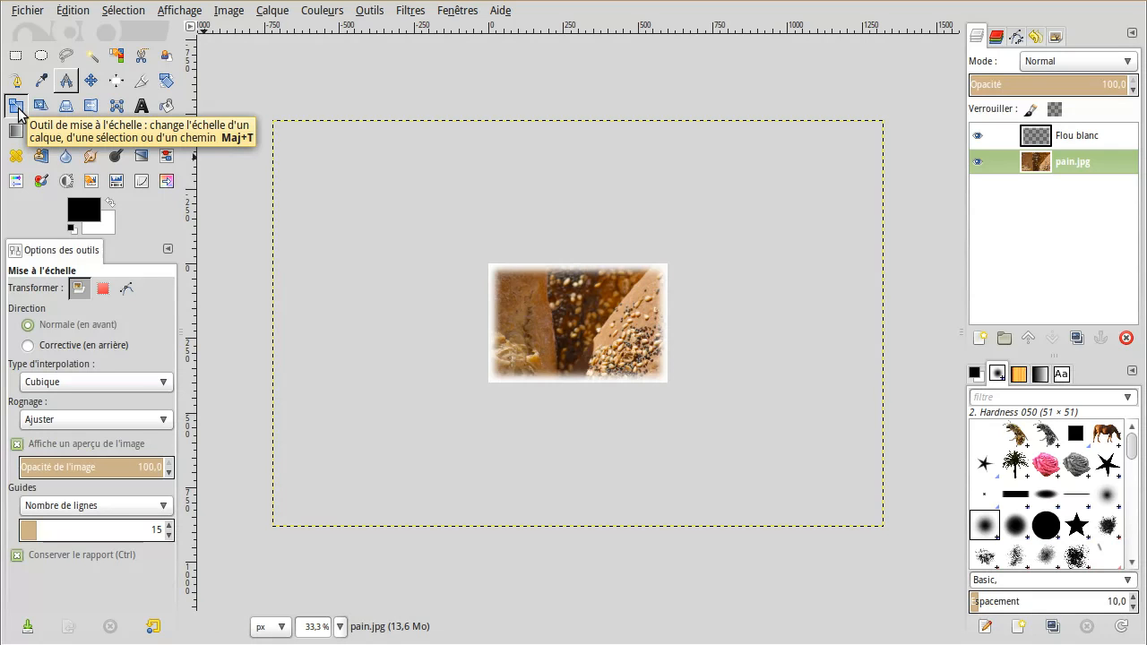
left_click(418, 190)
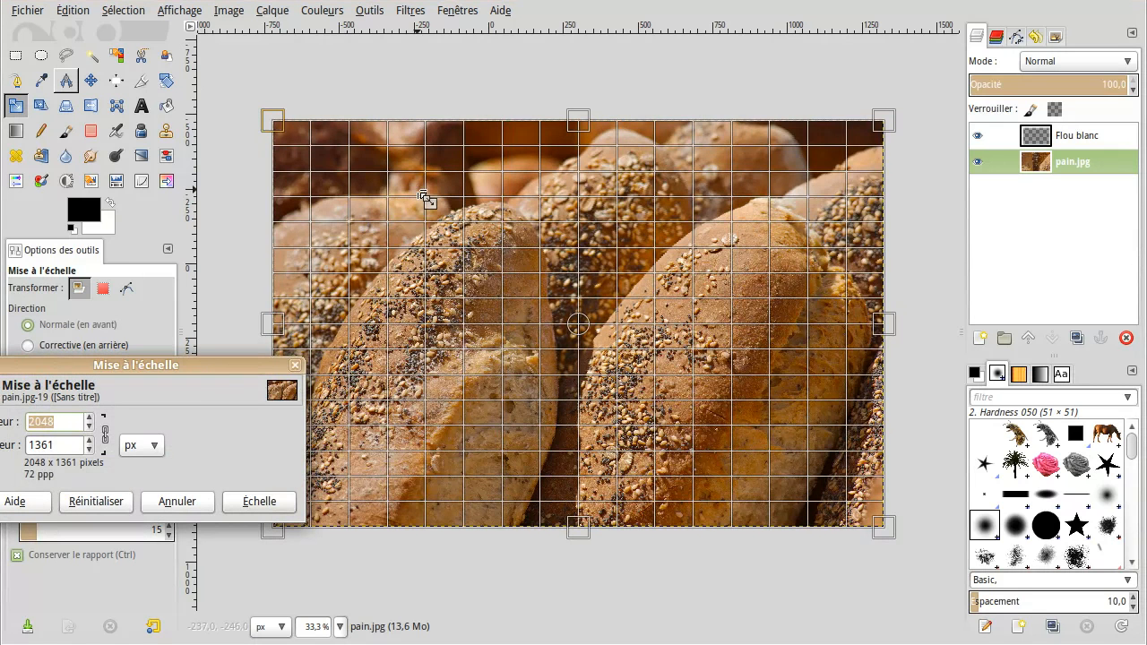
left_click_drag(195, 365, 246, 403)
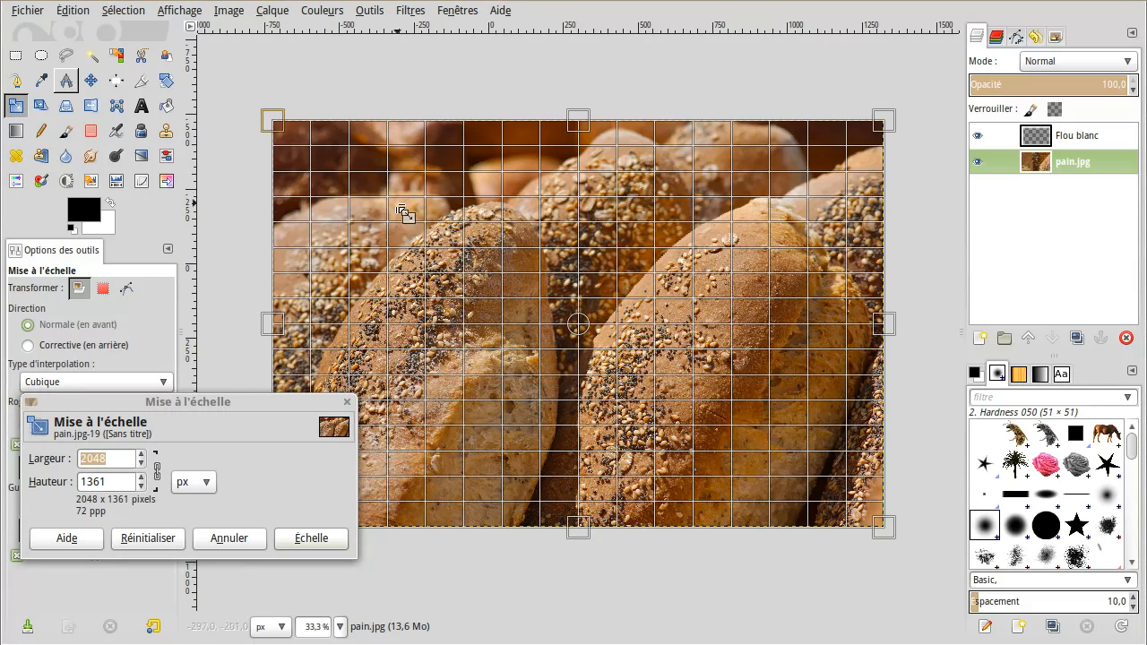
left_click(164, 482)
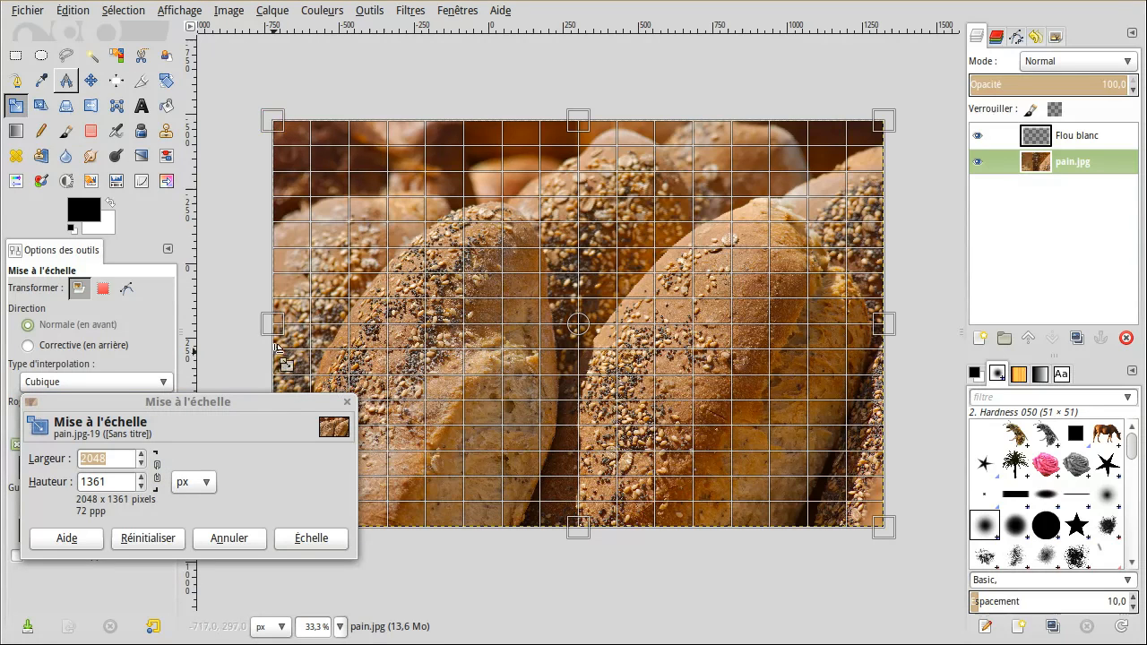
left_click(160, 470)
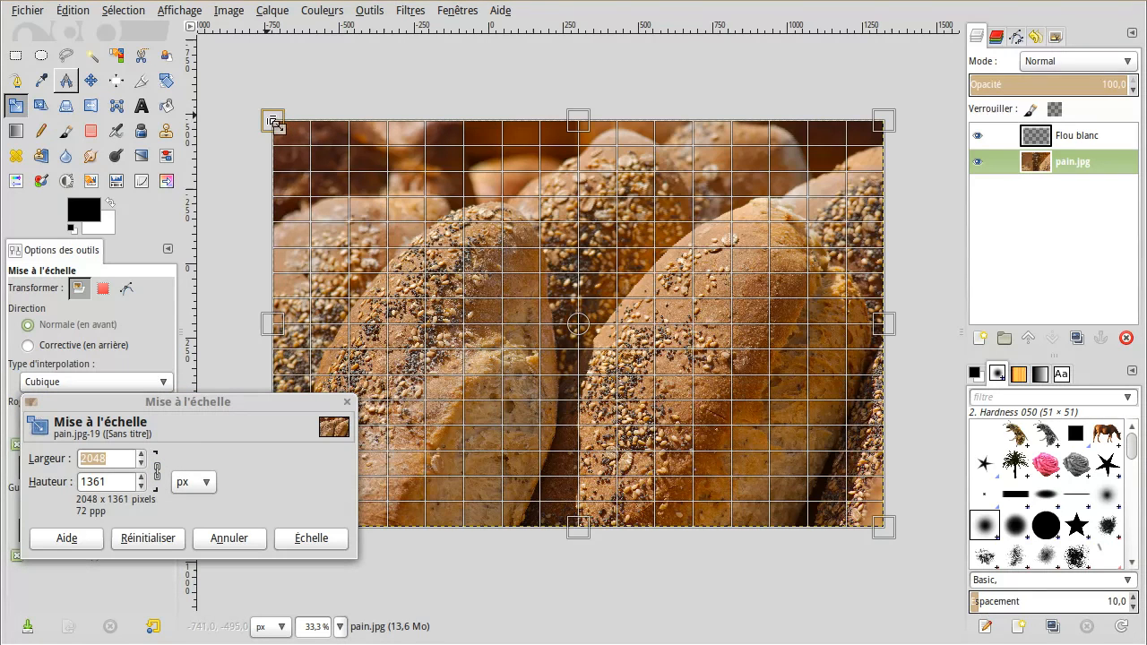
left_click_drag(275, 124, 452, 241)
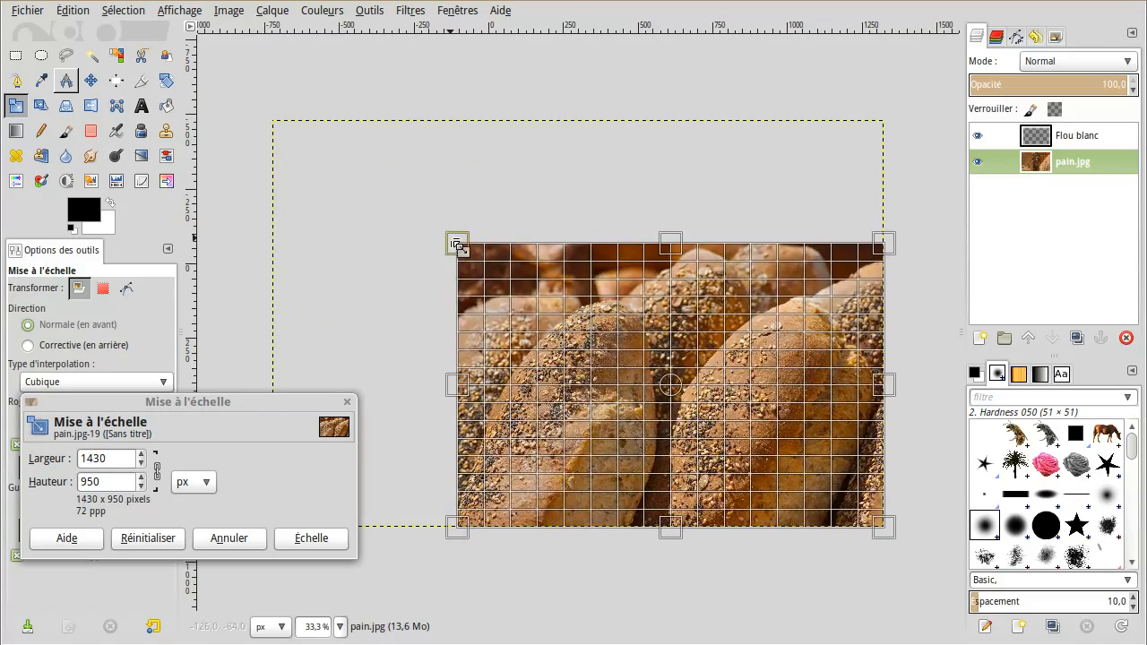
left_click_drag(884, 530, 715, 408)
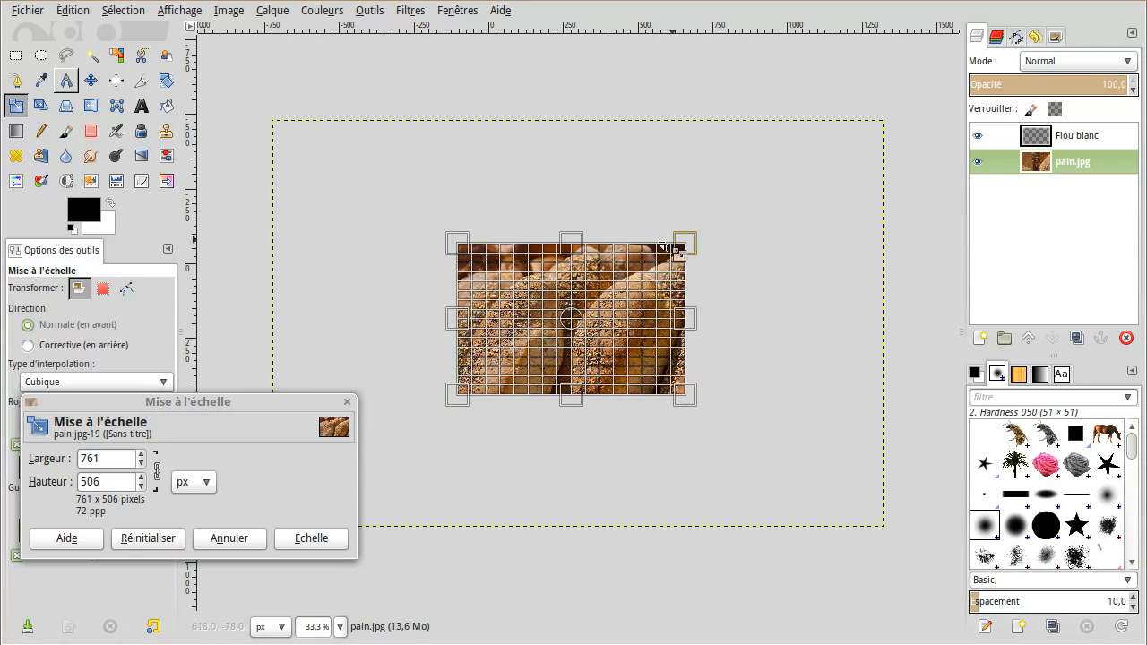
left_click(310, 541)
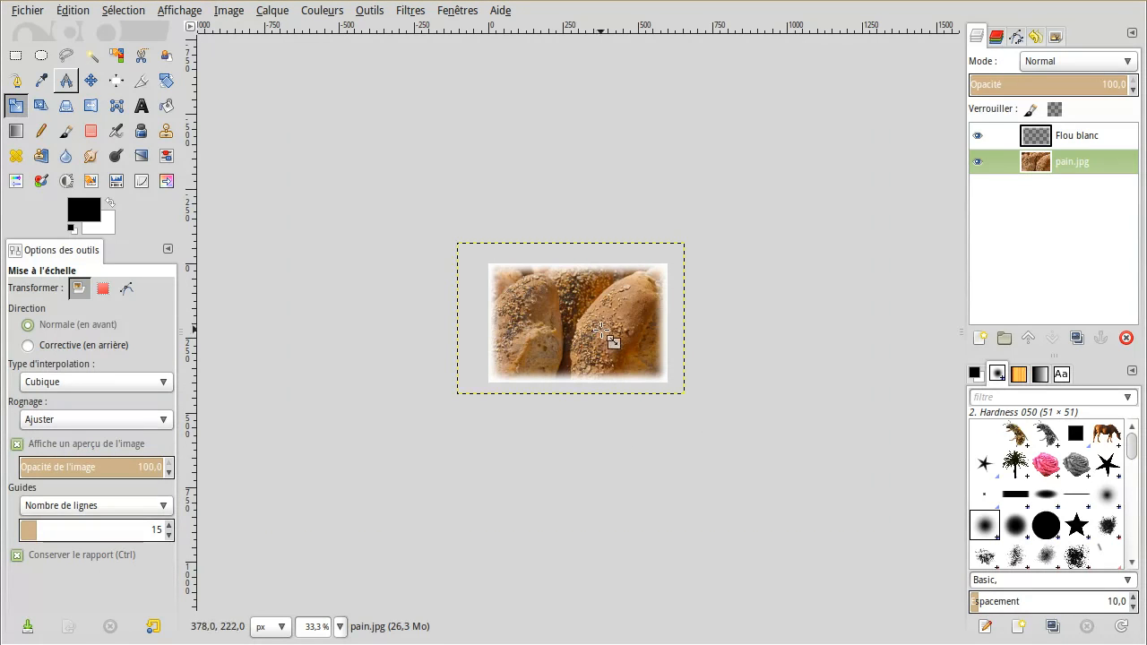
Step: Move the pain.jpg layer down and to the right to reframe the loaves inside the blurred white border
scroll(598, 335, "up", 2)
scroll(593, 335, "up", 1)
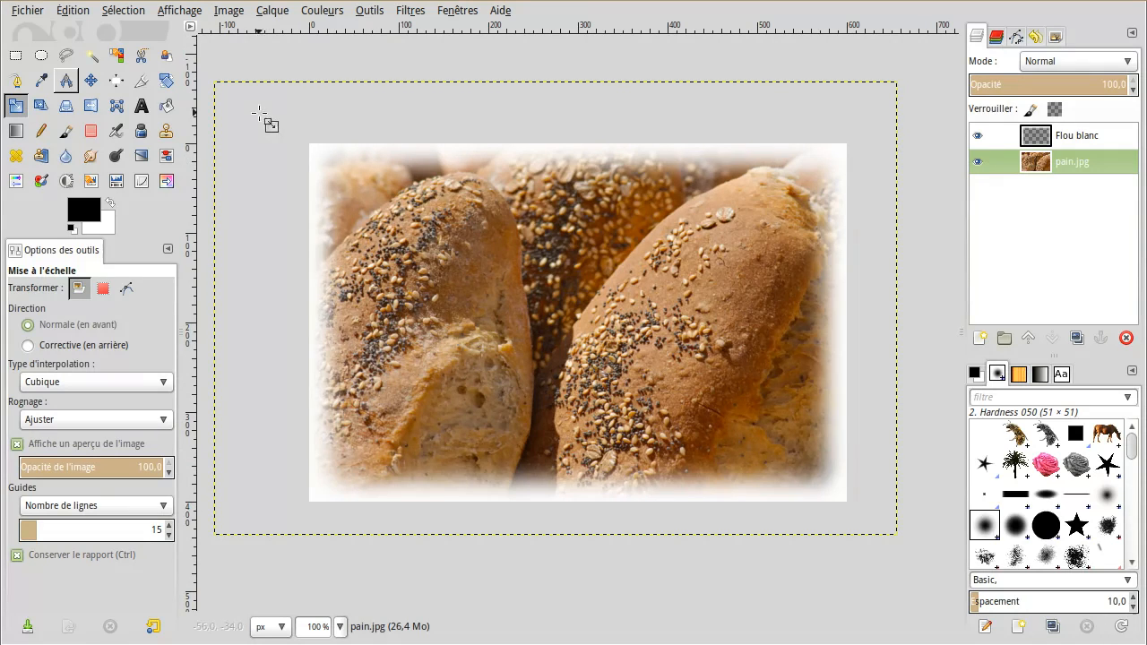
left_click(93, 85)
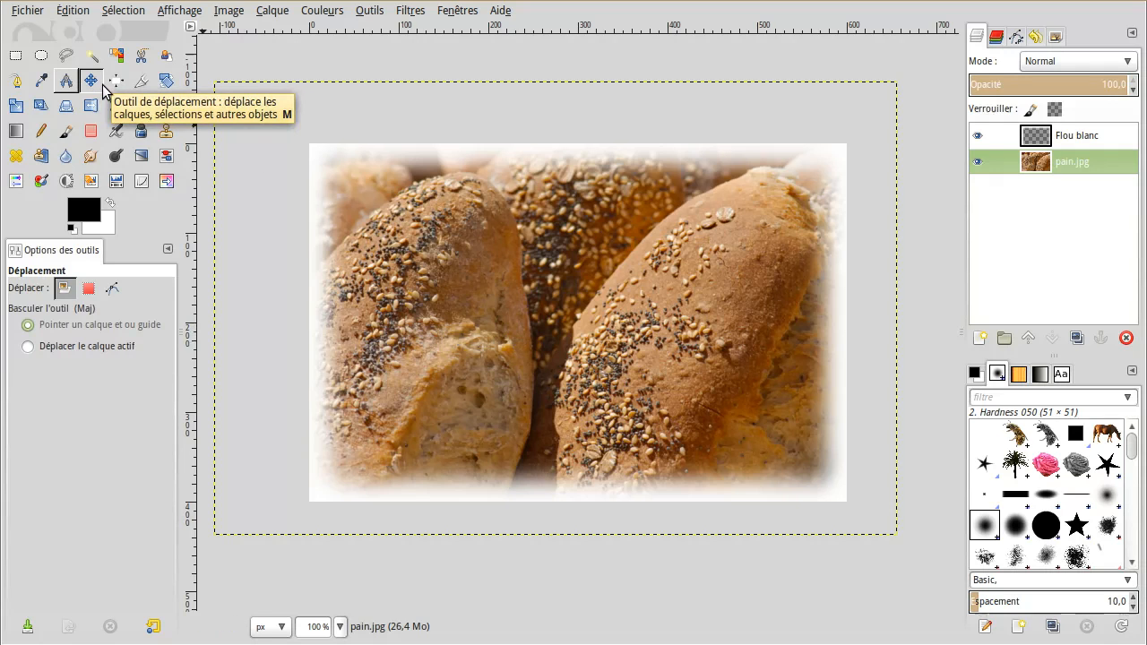
left_click_drag(448, 288, 508, 315)
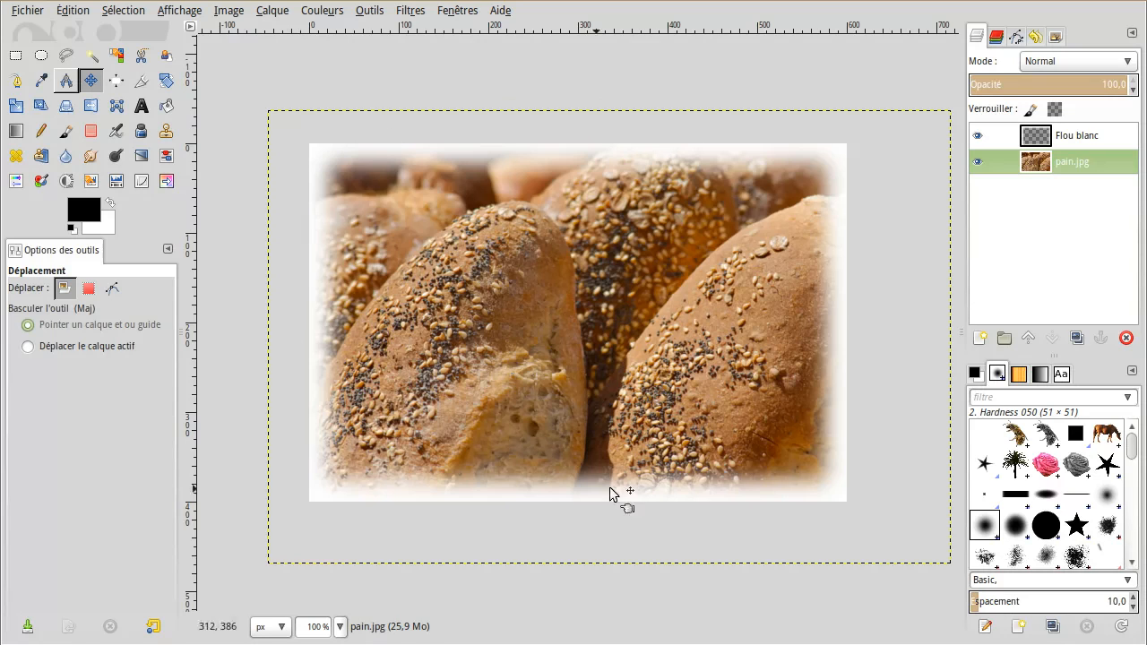
Step: Start exporting the composition to the Bureau folder as a JPEG named pain.jpg
left_click(27, 10)
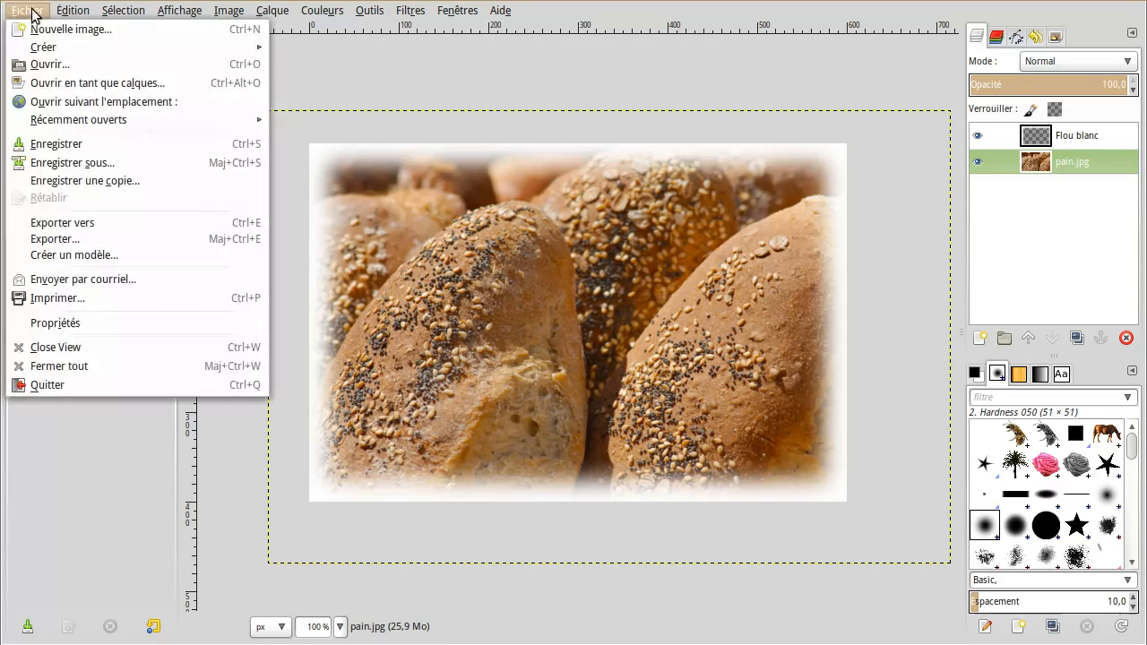
left_click(91, 239)
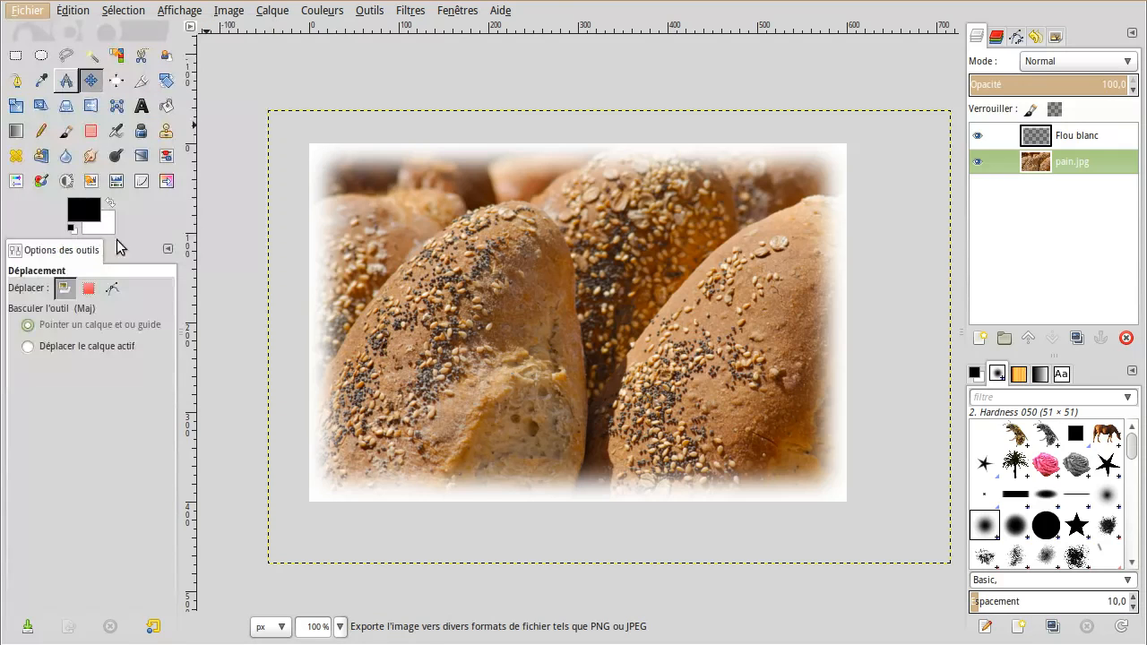
left_click(588, 185)
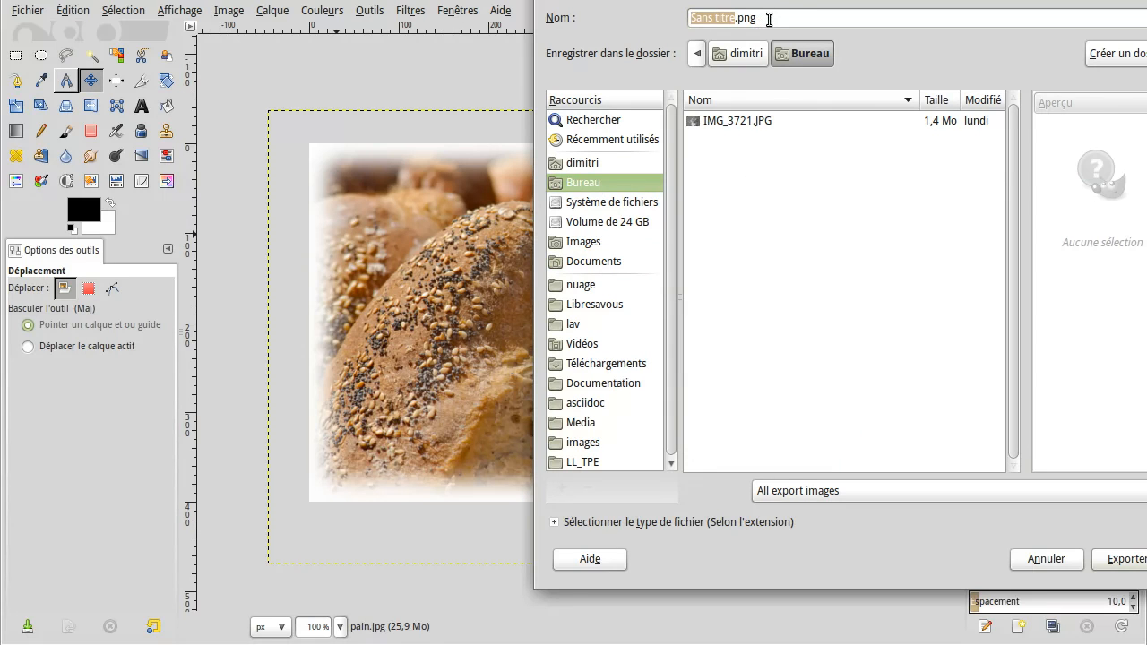
triple_click(769, 19)
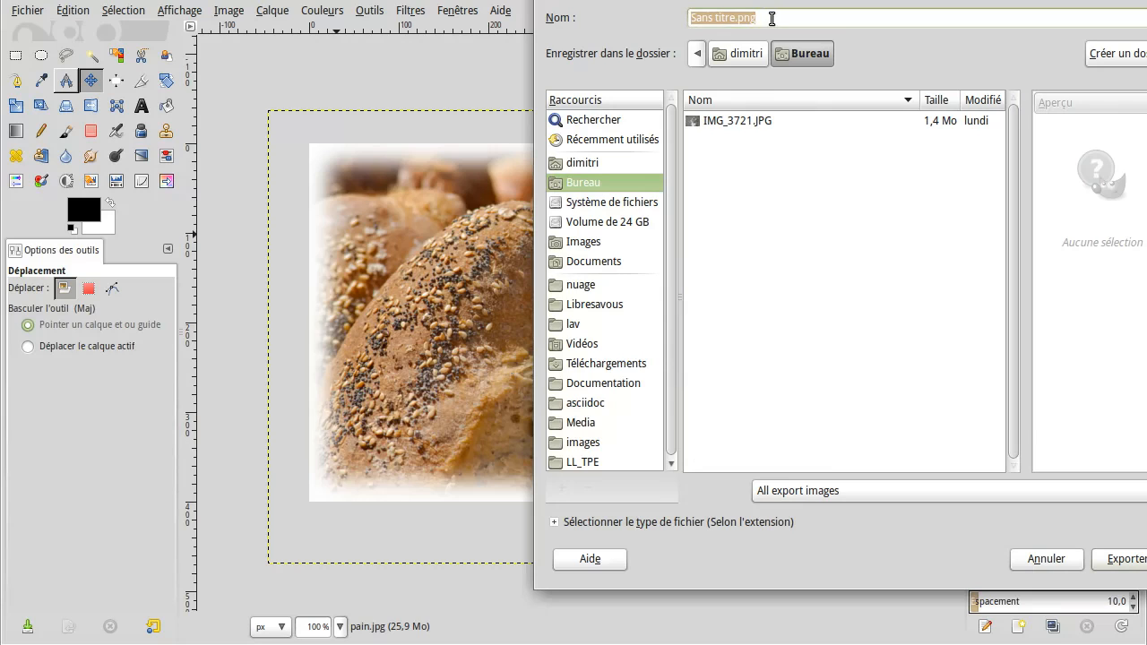
type("pain.jpg")
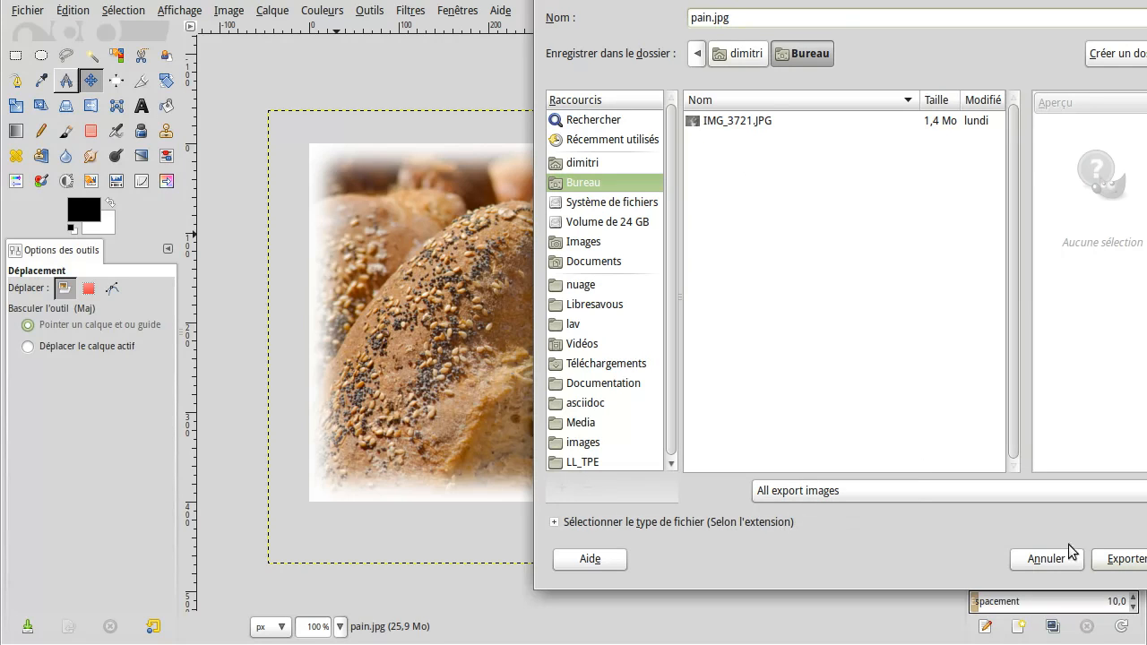
left_click(1105, 559)
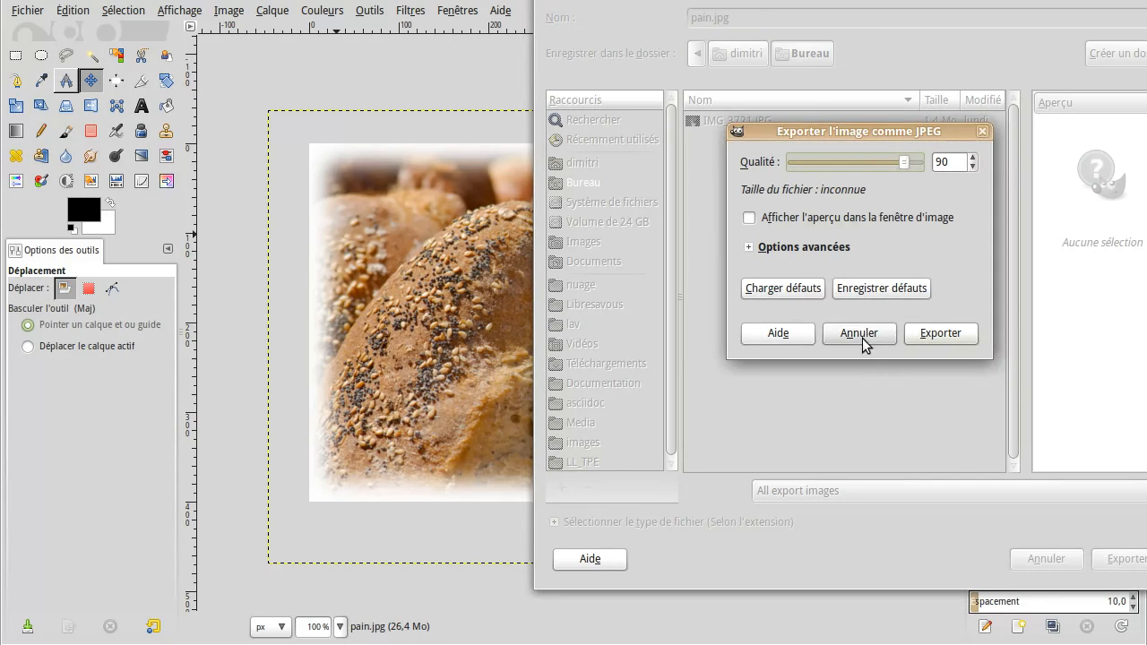
Step: Enable the JPEG preview in the image window, expand the advanced export options and set the quality to 70
left_click_drag(869, 132, 485, 95)
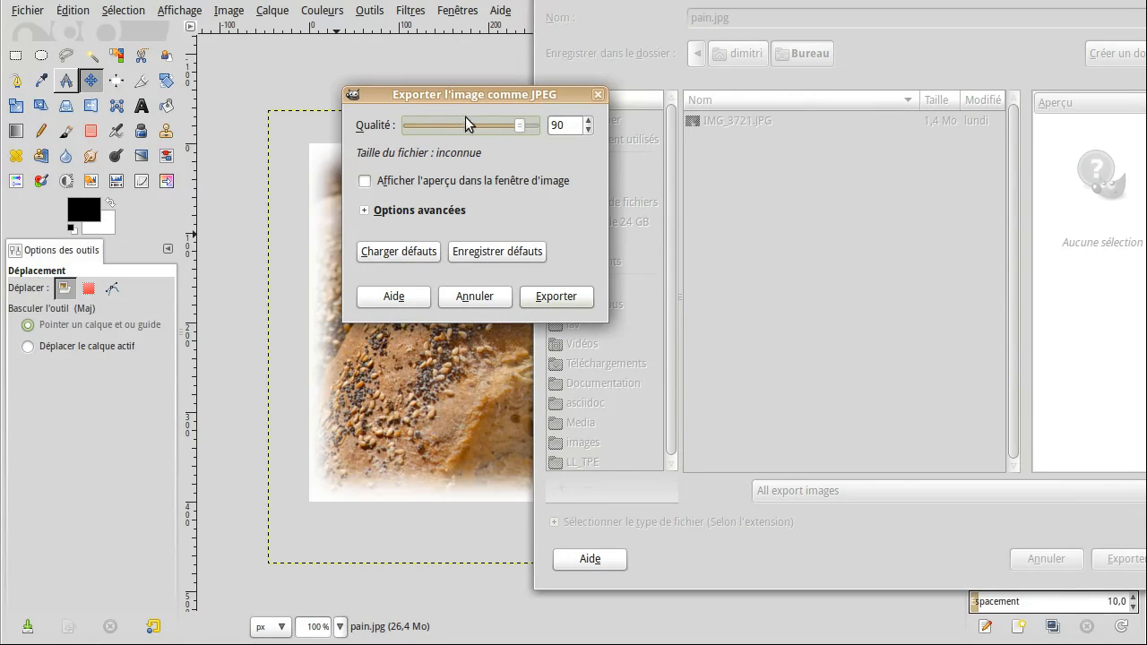
left_click(365, 183)
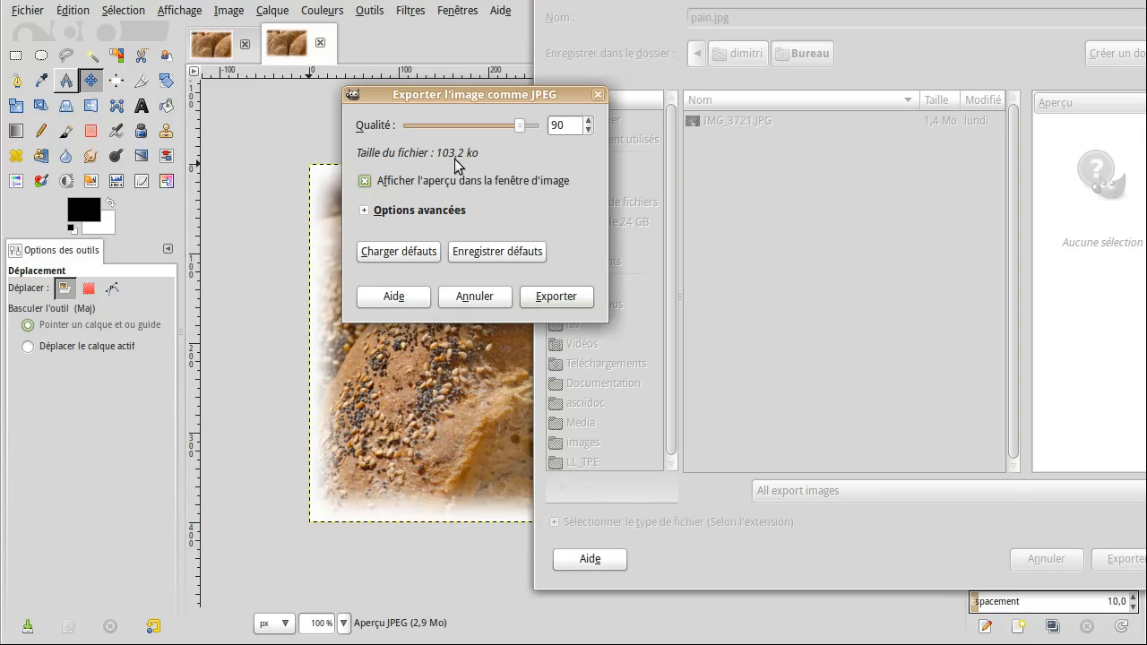
left_click(398, 215)
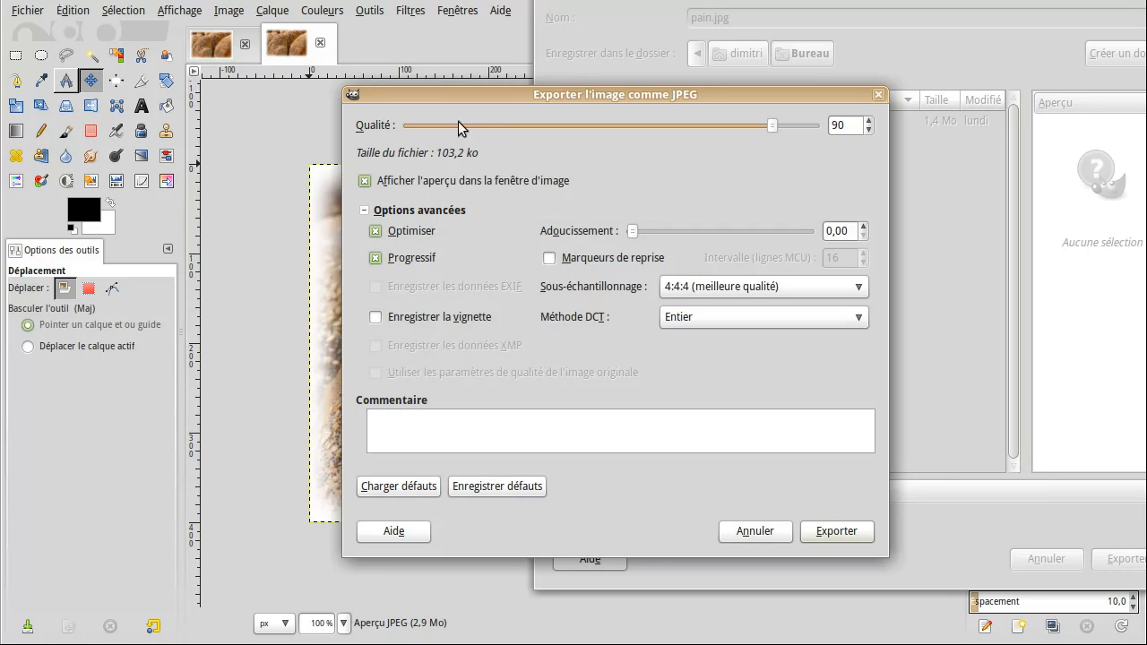
left_click_drag(510, 96, 616, 98)
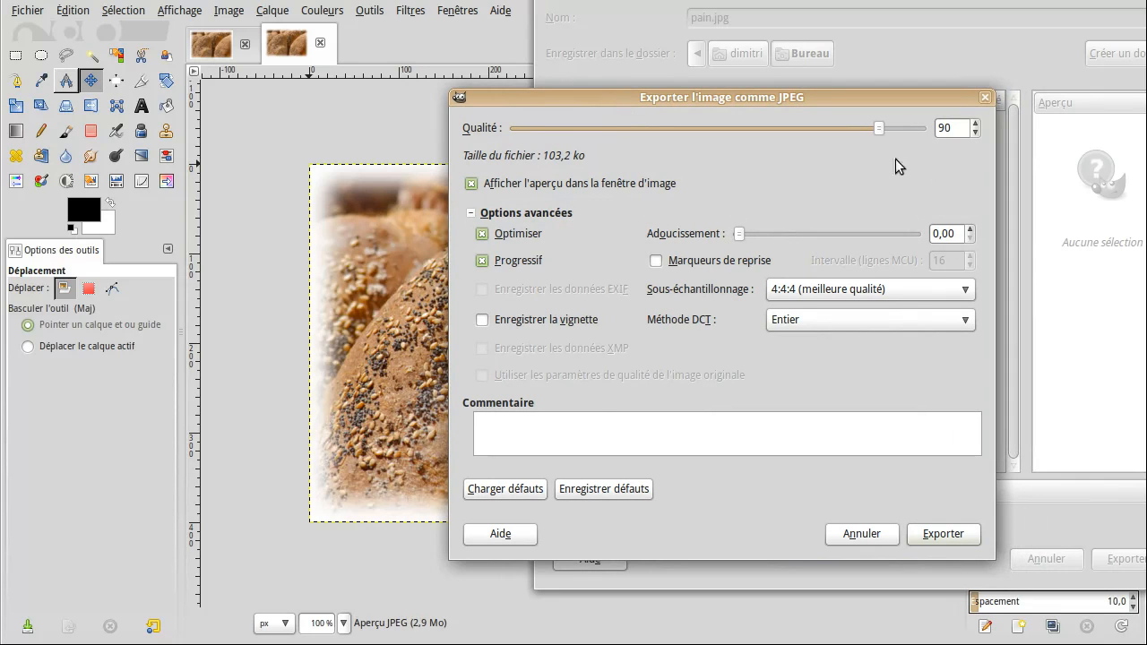
left_click_drag(879, 130, 797, 125)
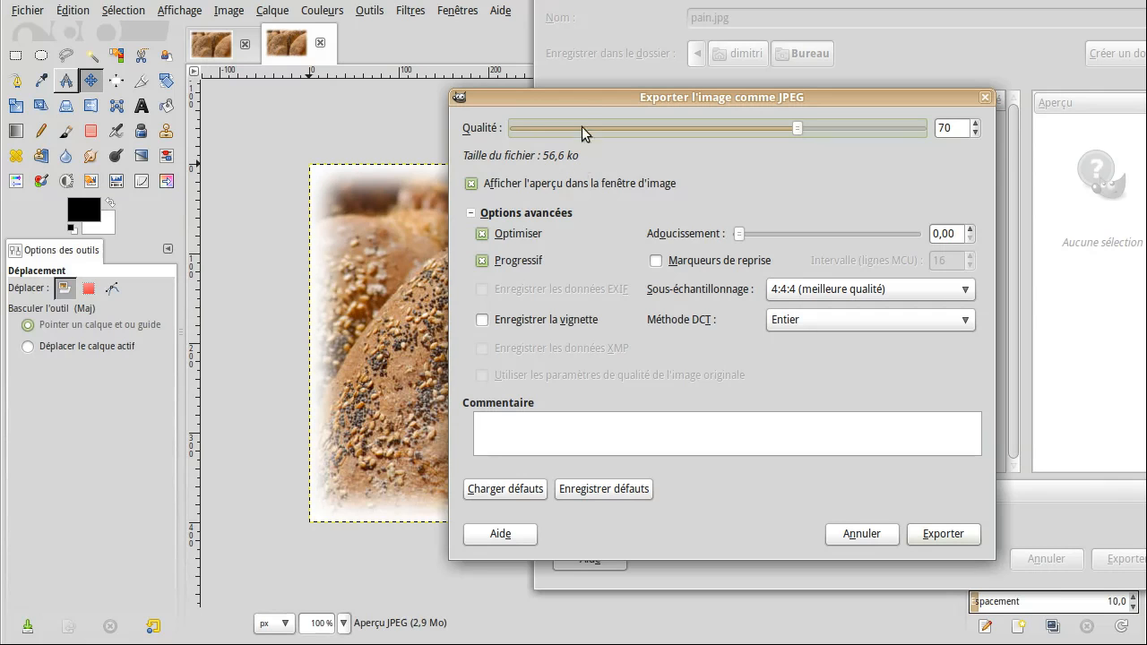
Step: Set the JPEG smoothing (Adoucissement) to 0.09 and complete the export
left_click_drag(580, 100, 673, 97)
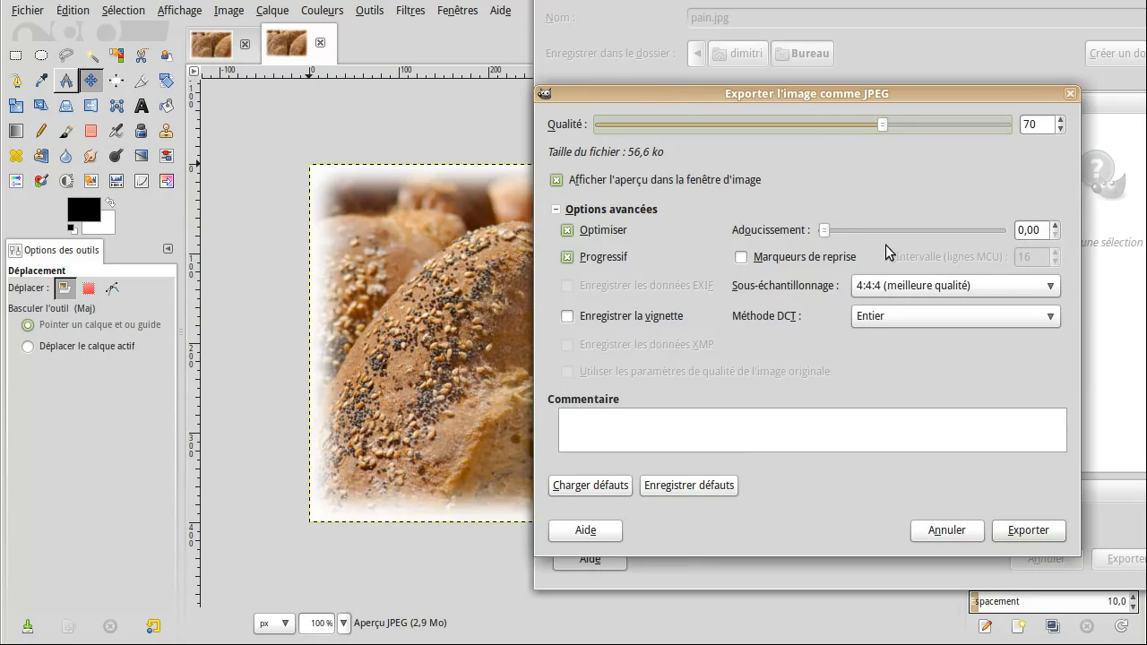
left_click_drag(826, 235, 842, 227)
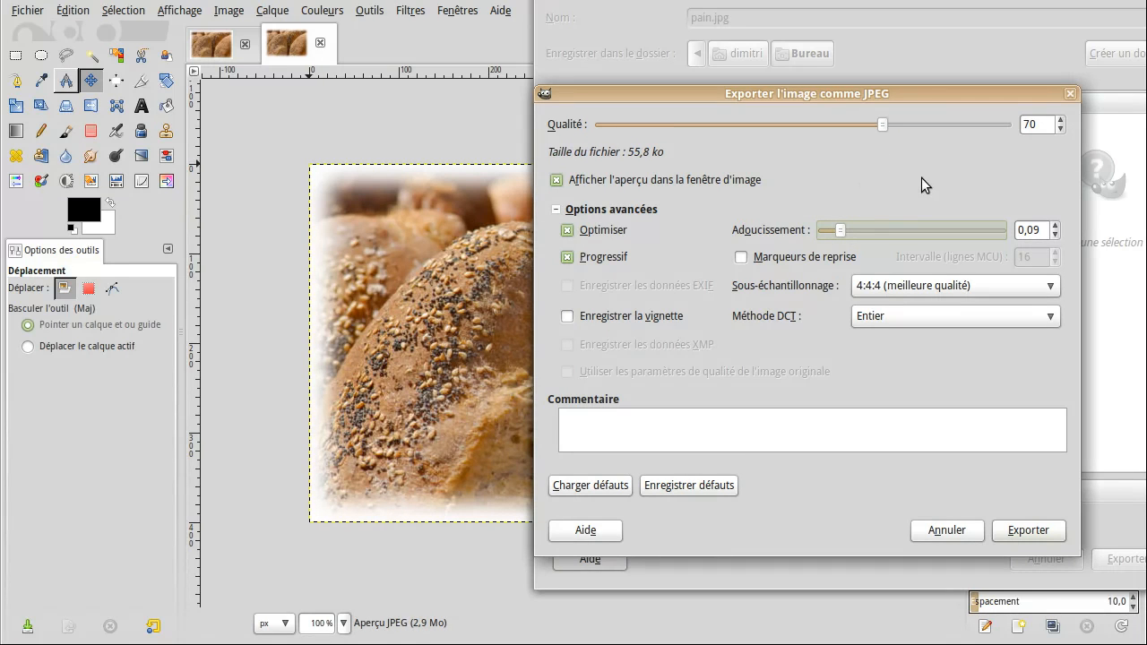
left_click(1054, 535)
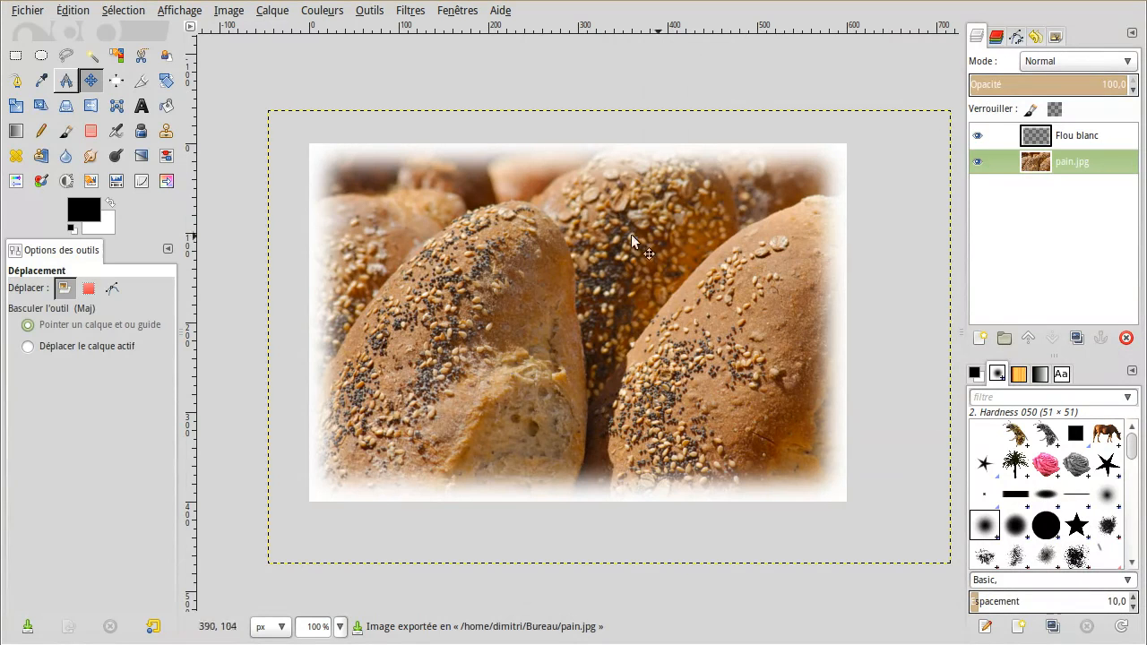
Step: Import carottes.jpg as a new layer between the Flou blanc and pain.jpg layers
left_click(31, 13)
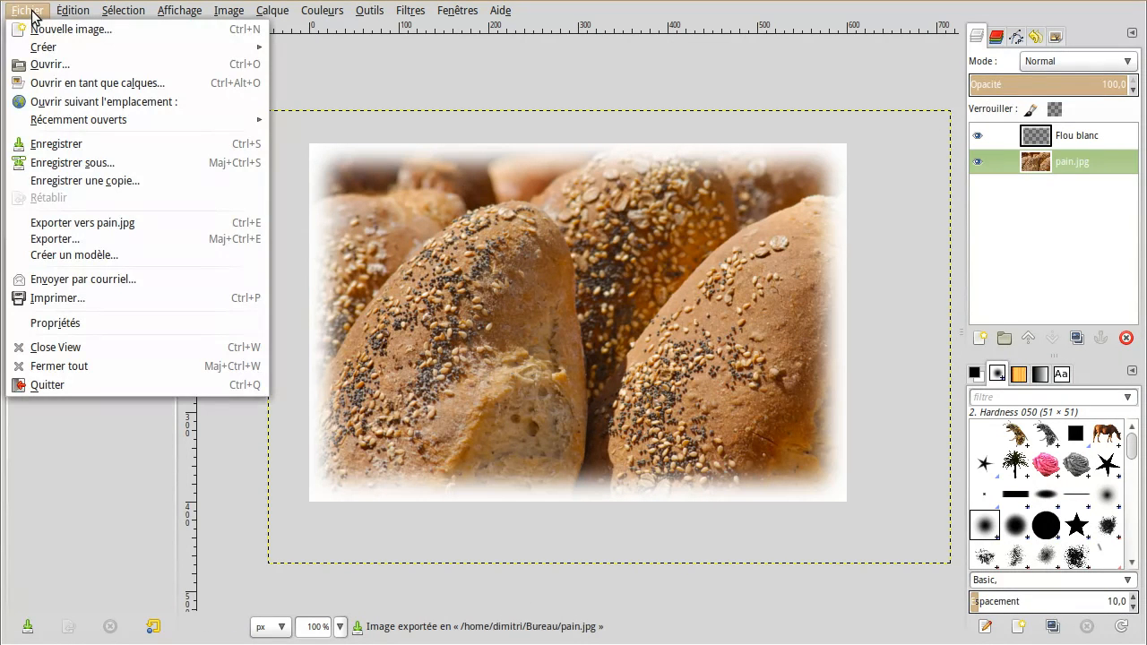
left_click(50, 64)
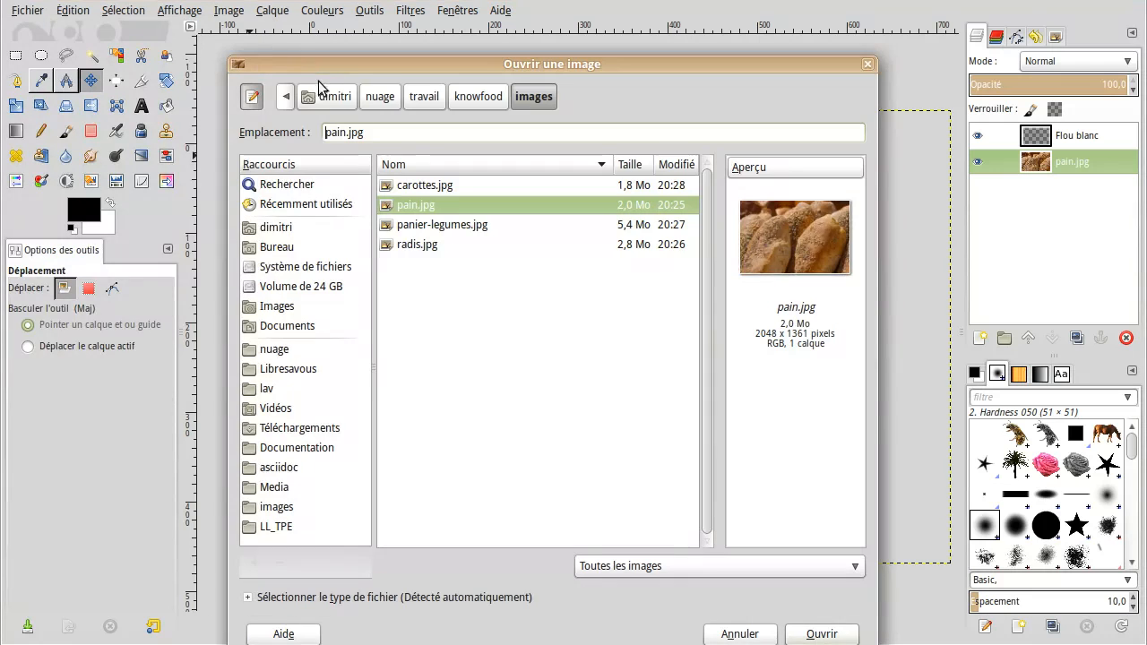
left_click(428, 190)
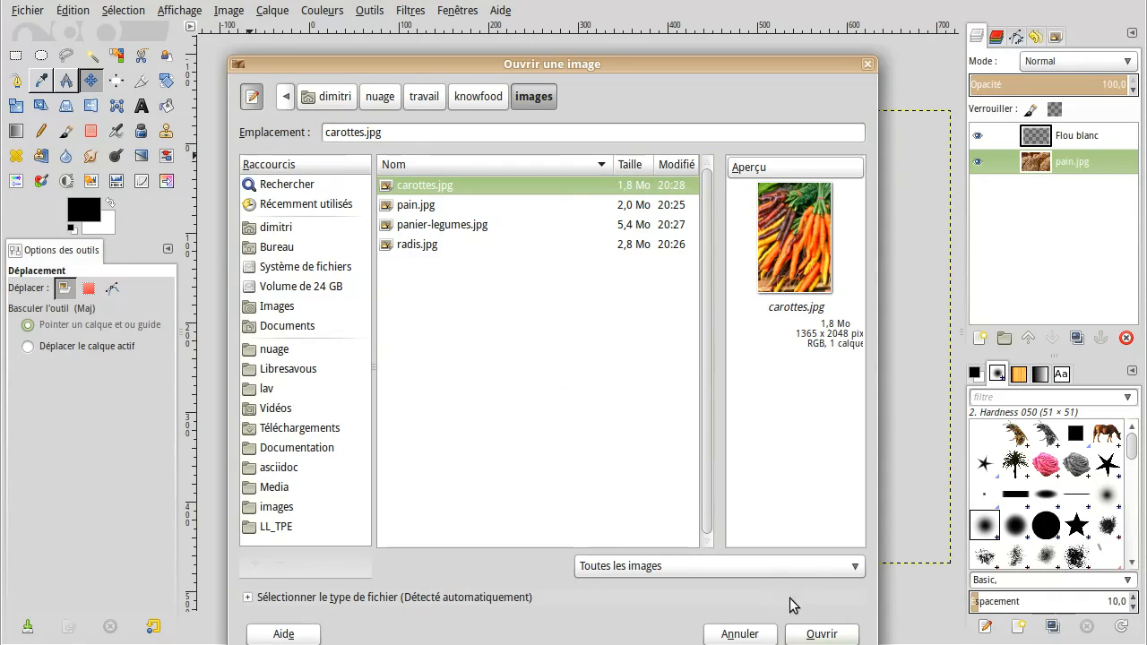
left_click(816, 634)
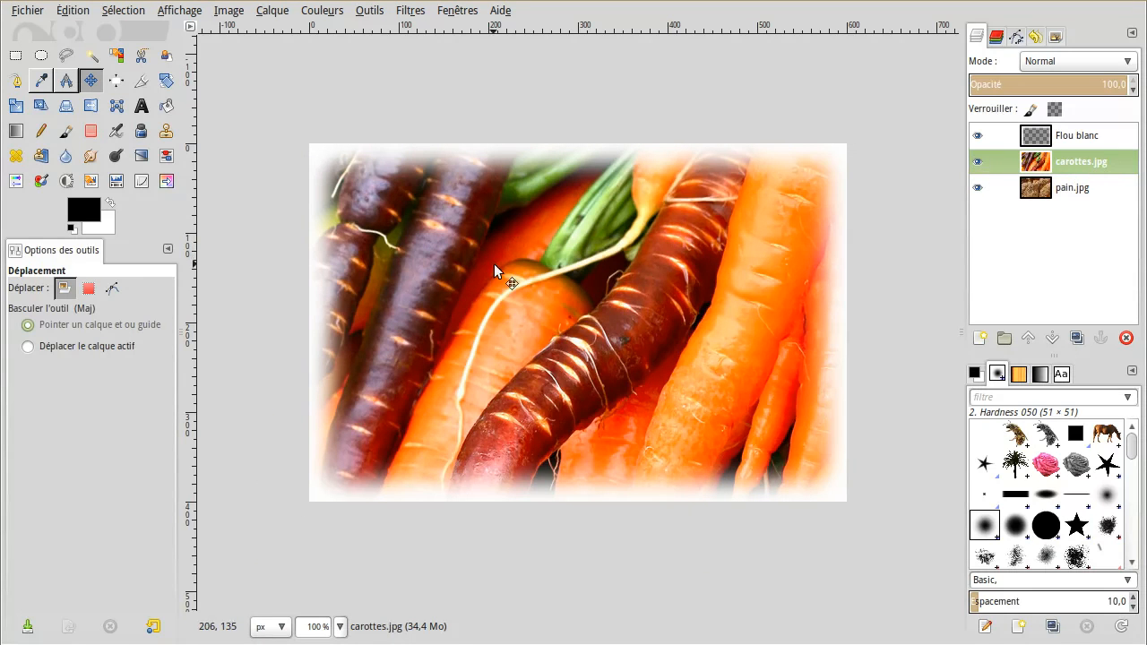
Step: Scale the carottes.jpg layer down to 680 × 1020 px with its proportions kept, leaving it larger than the canvas on all sides
scroll(493, 264, "down", 3)
scroll(495, 267, "down", 1)
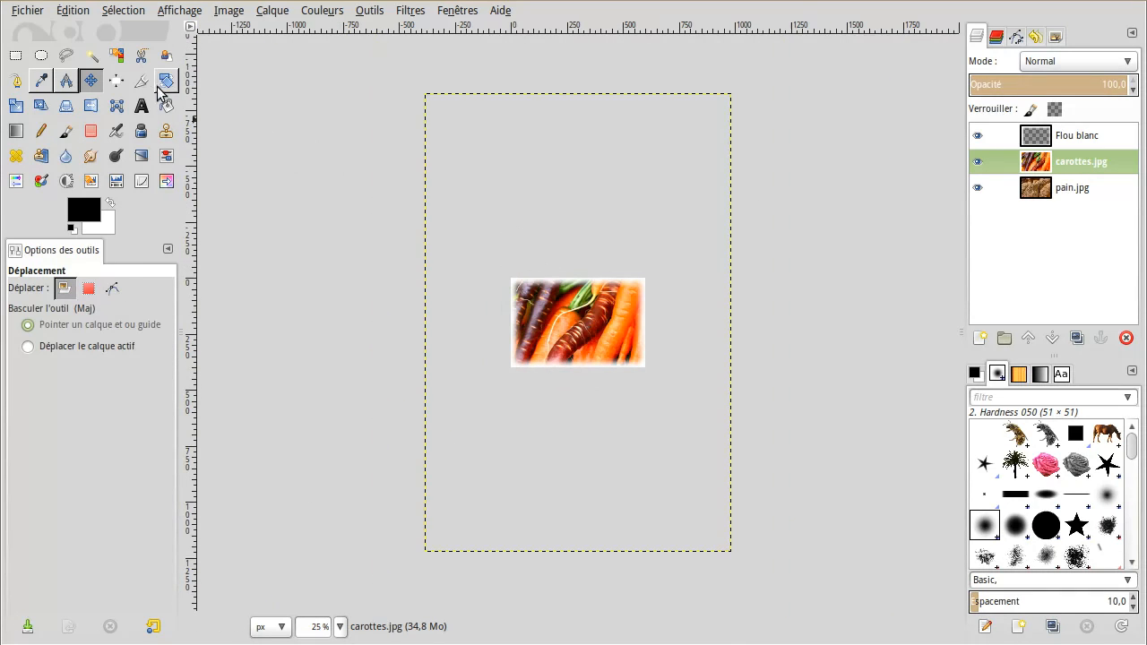
left_click(15, 108)
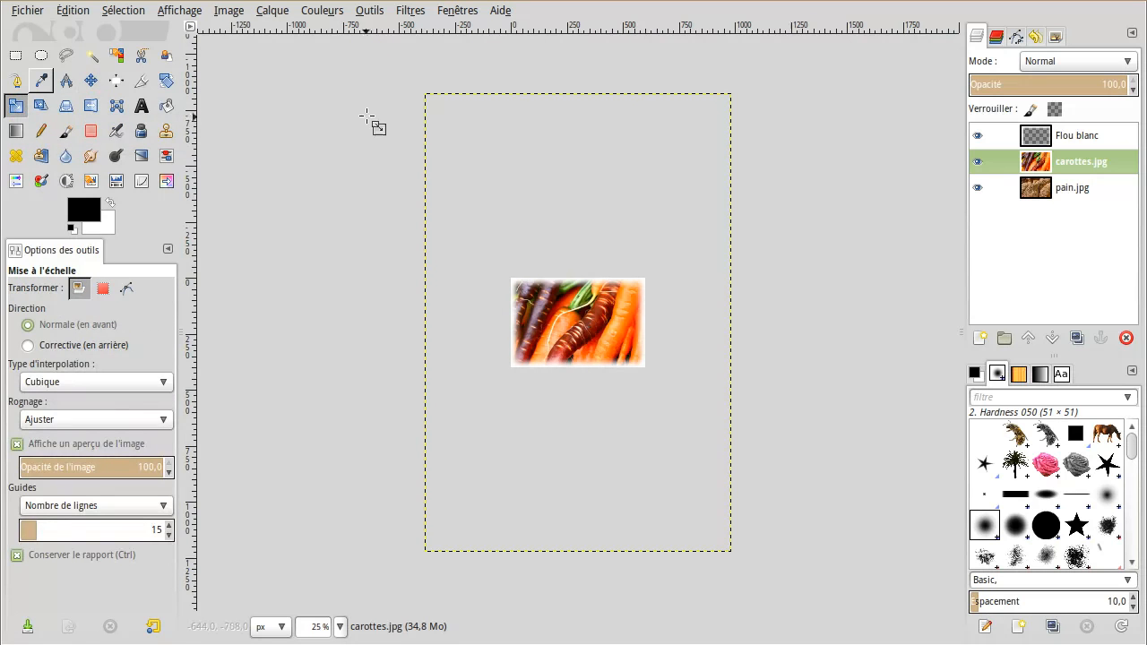
left_click(458, 111)
left_click_drag(430, 94, 538, 223)
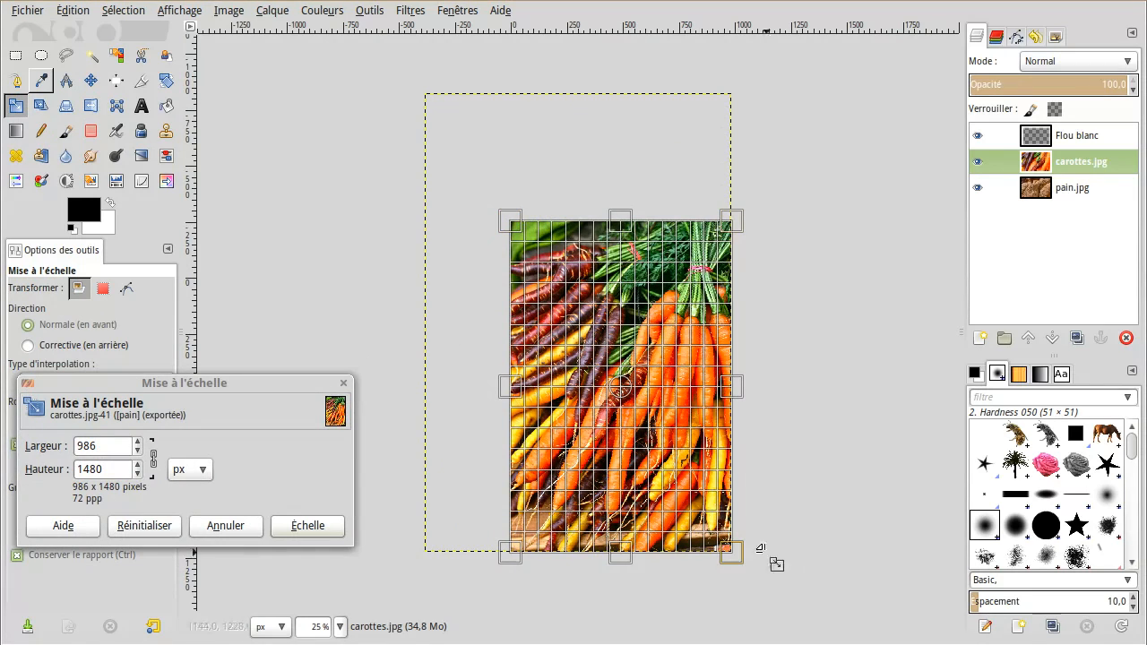
left_click_drag(733, 552, 661, 446)
mouse_move(516, 229)
left_mouse_down()
mouse_move(531, 253)
mouse_move(506, 215)
left_mouse_up()
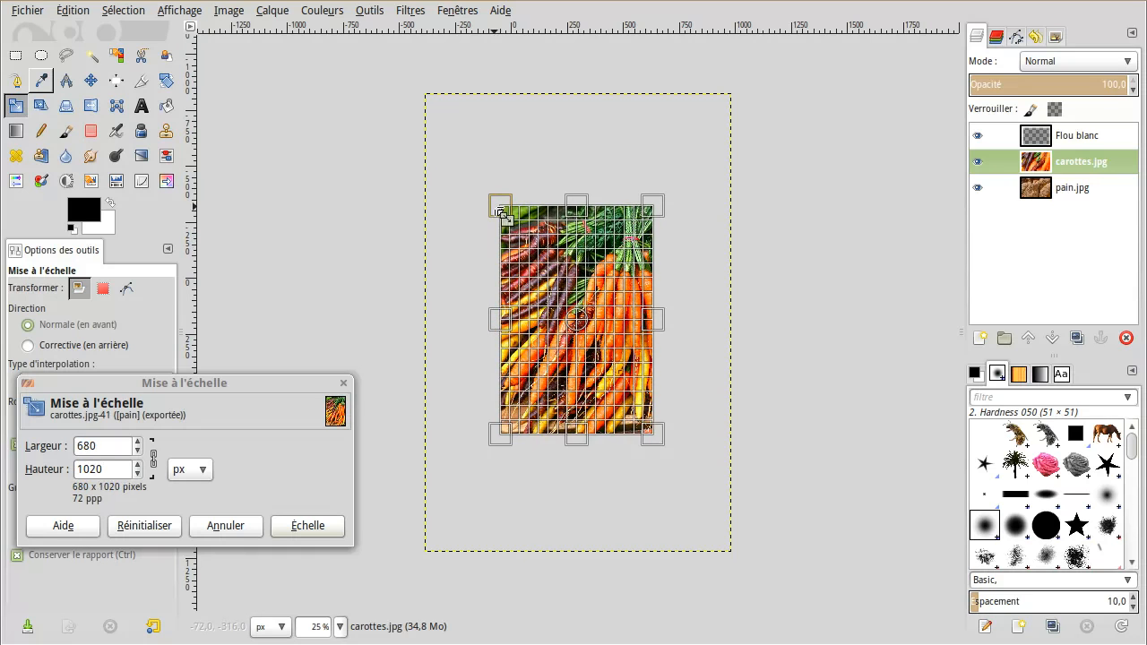
left_click(316, 525)
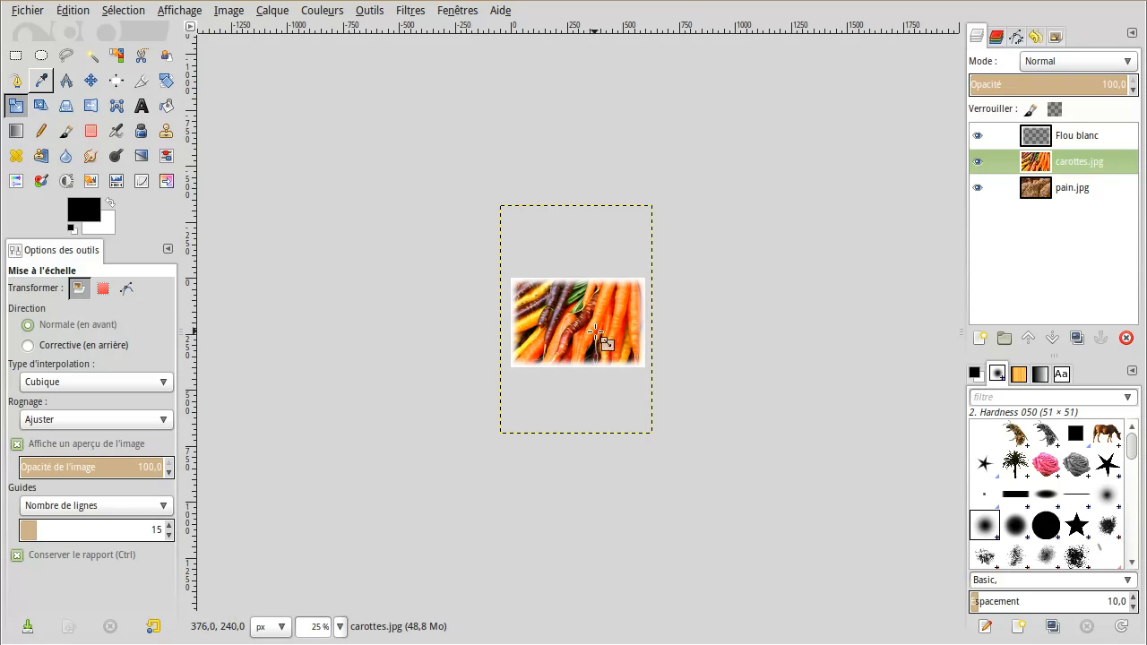
Step: Move the carottes.jpg layer downward so the carrot tops are framed inside the blurred white border
scroll(600, 339, "up", 2)
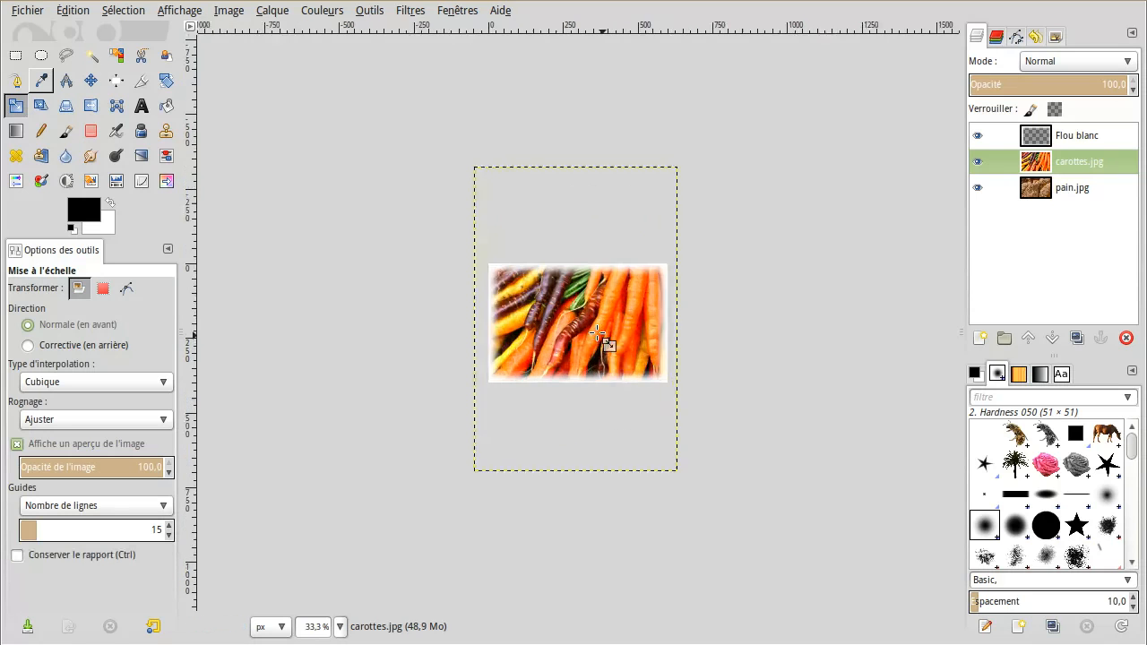
scroll(597, 333, "up", 1)
key("ctrl")
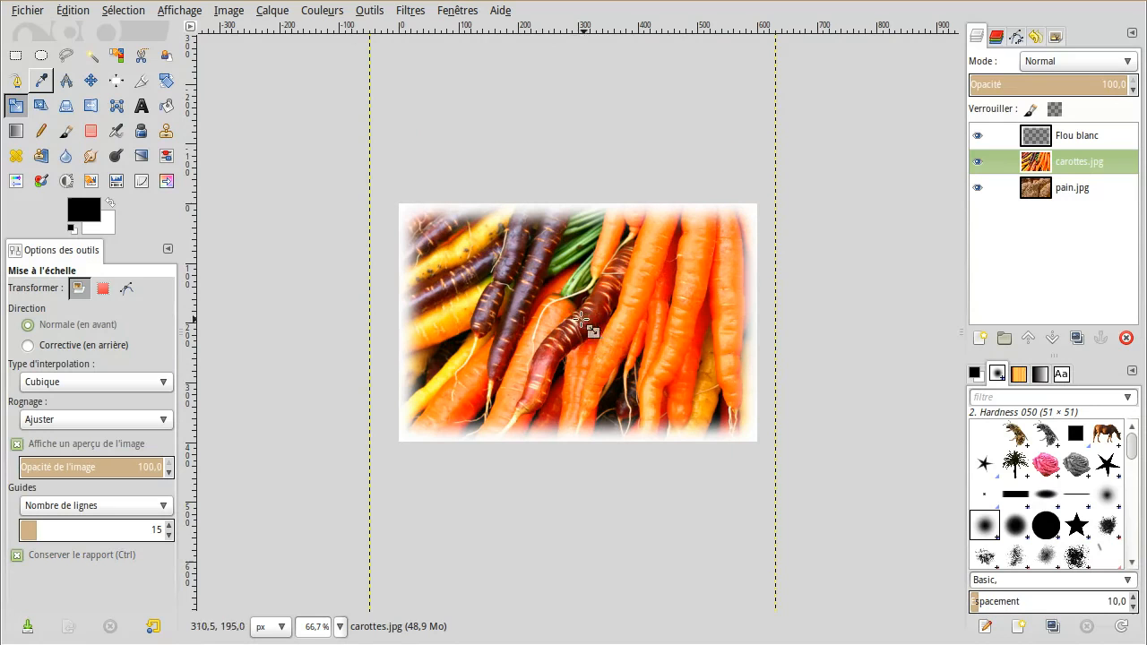
left_click(92, 81)
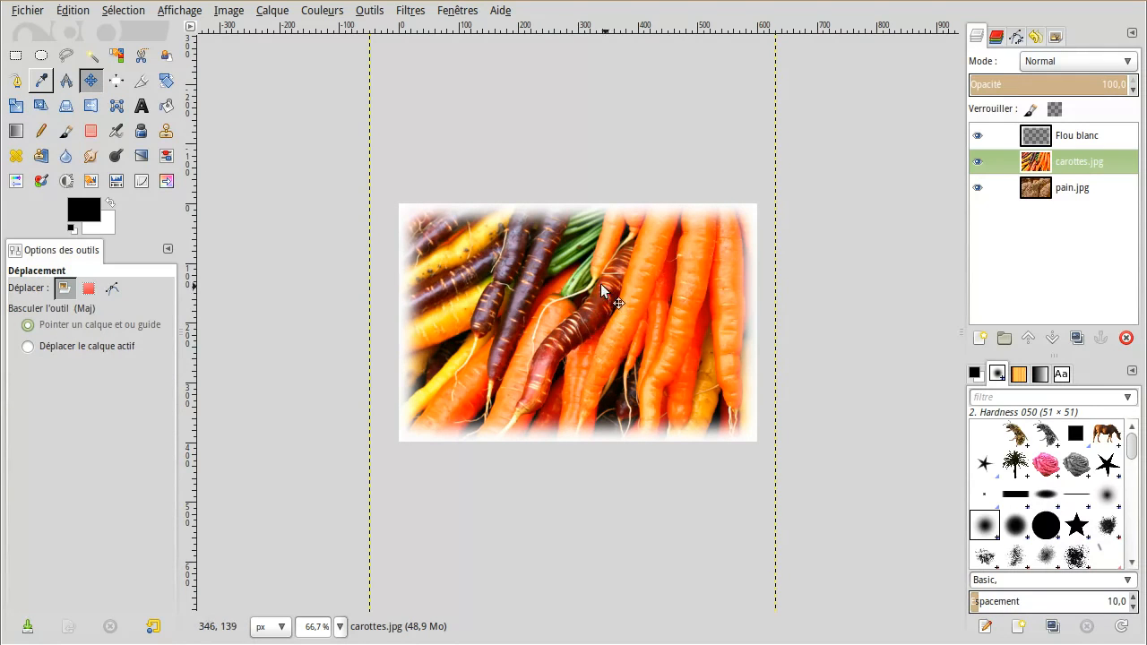
left_click_drag(598, 278, 593, 357)
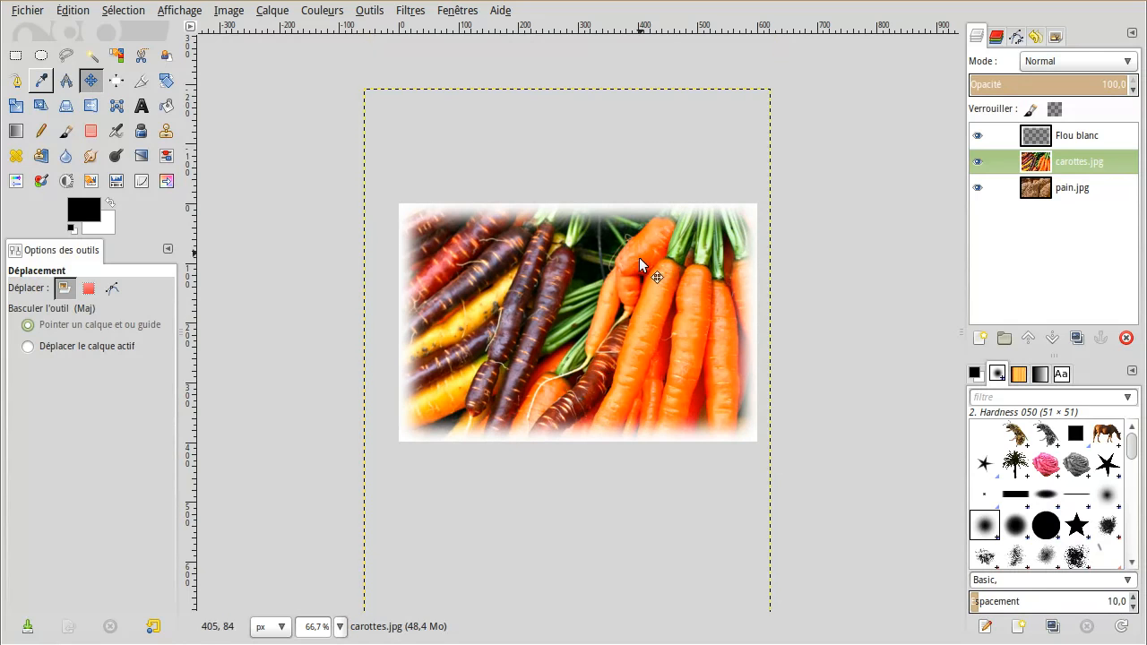